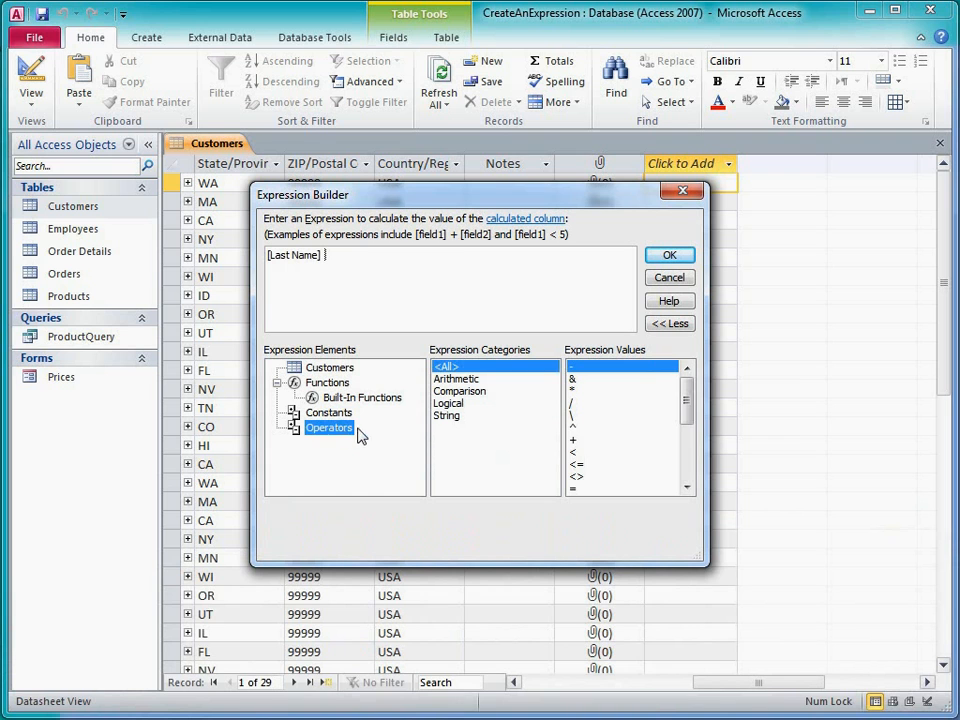
Append the string operator &, the literal ", " and another & followed by f to the [Last Name] expression.
left_click(446, 416)
double_click(594, 369)
type("\", \"")
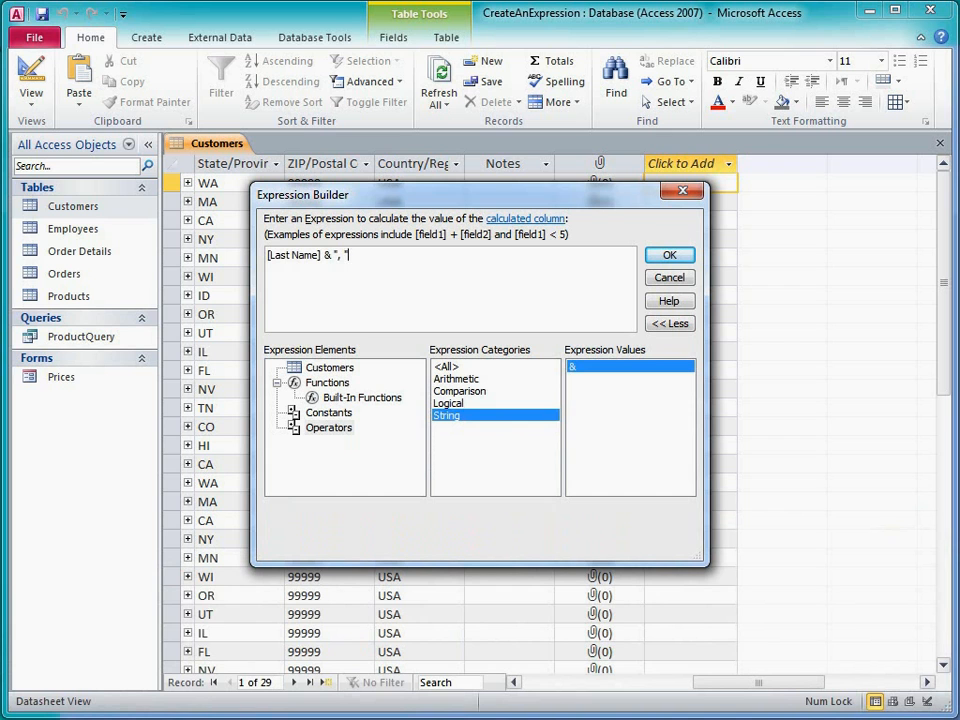
type(" & f")
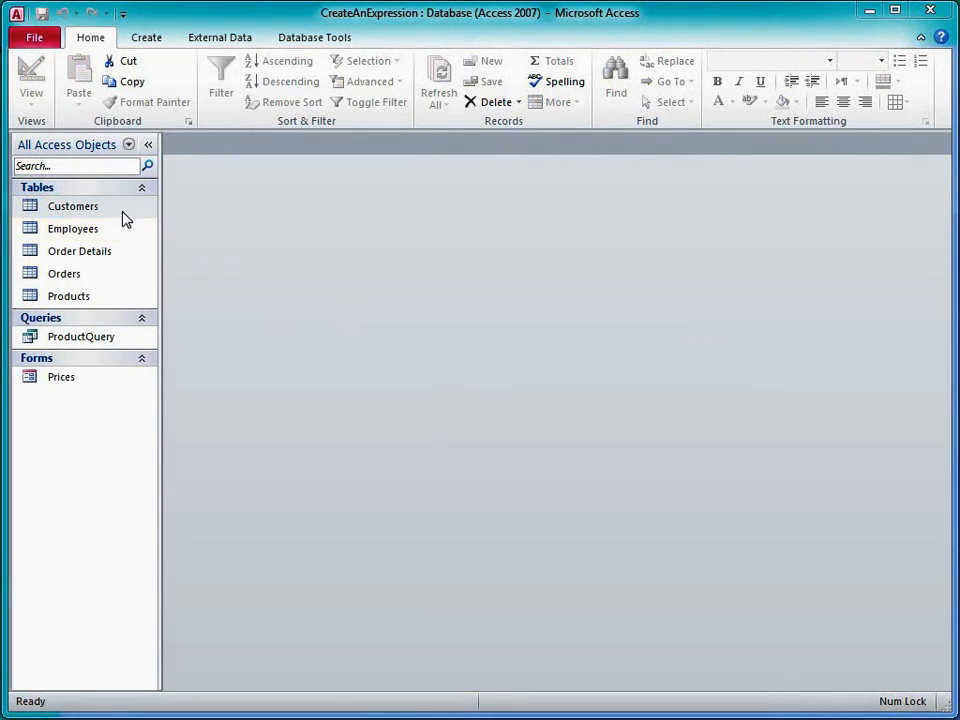
Add a calculated Text field at the end of the Customers table and expand its Expression Builder.
double_click(124, 214)
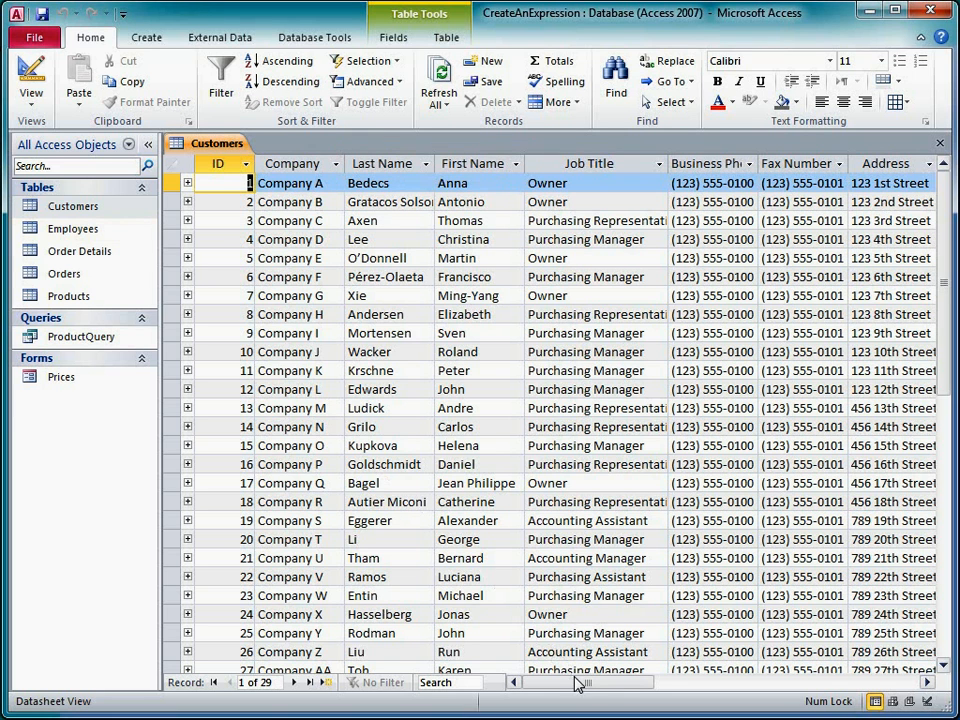
left_click_drag(579, 686, 741, 690)
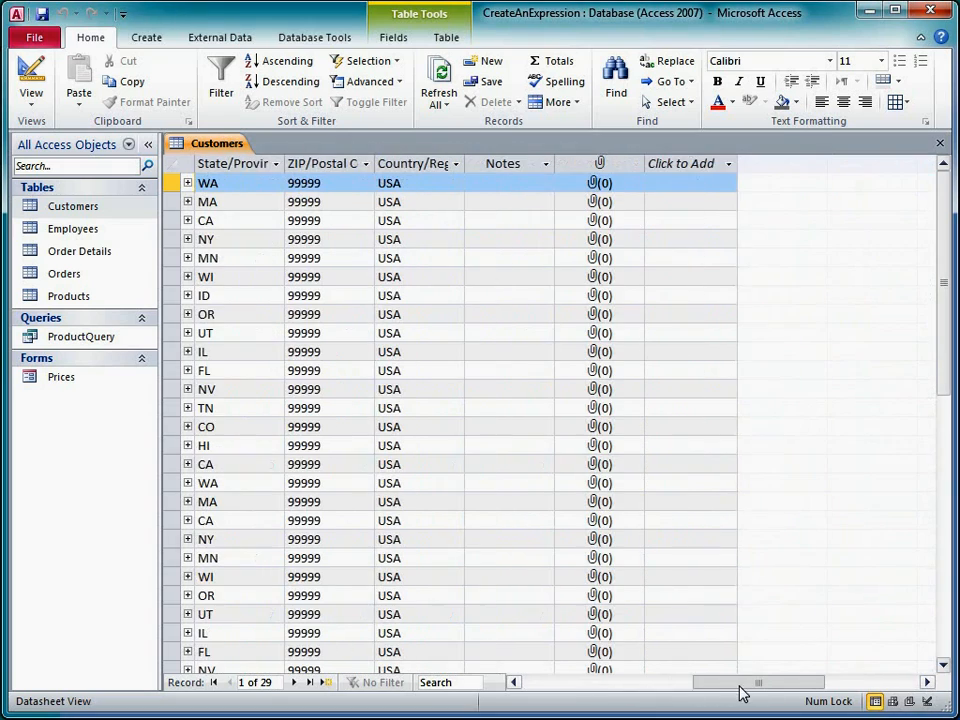
left_click(728, 164)
mouse_move(787, 398)
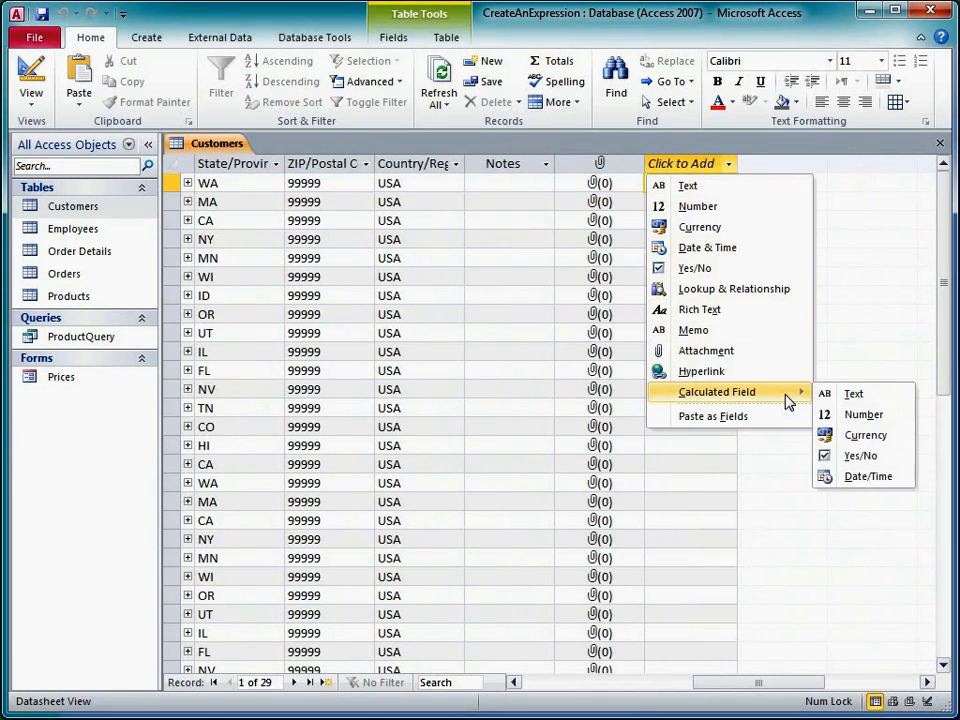
left_click(878, 397)
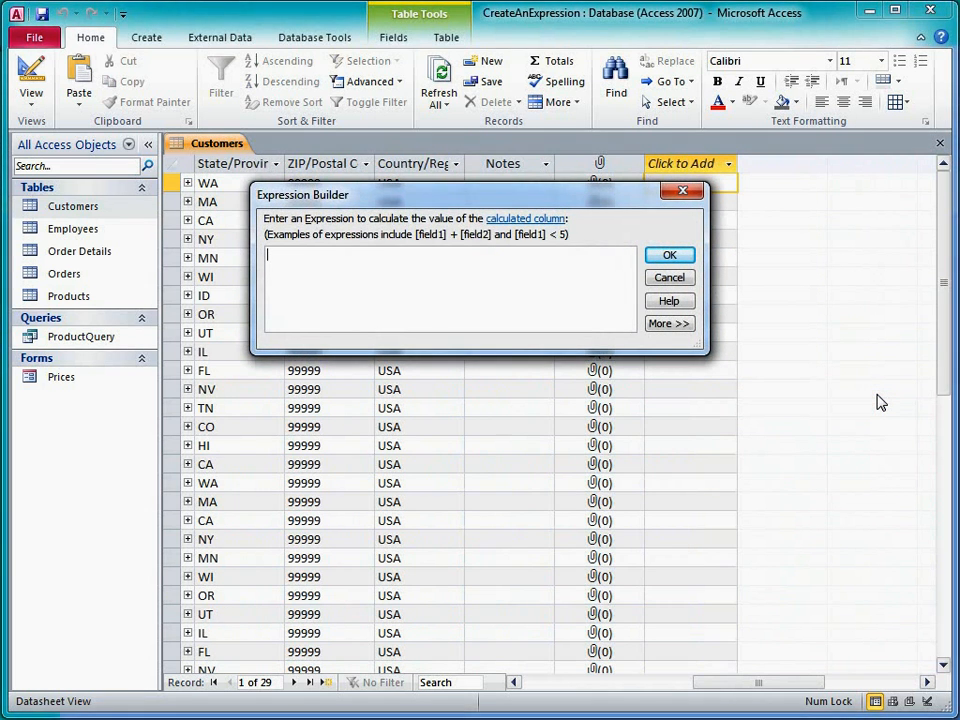
left_click(674, 326)
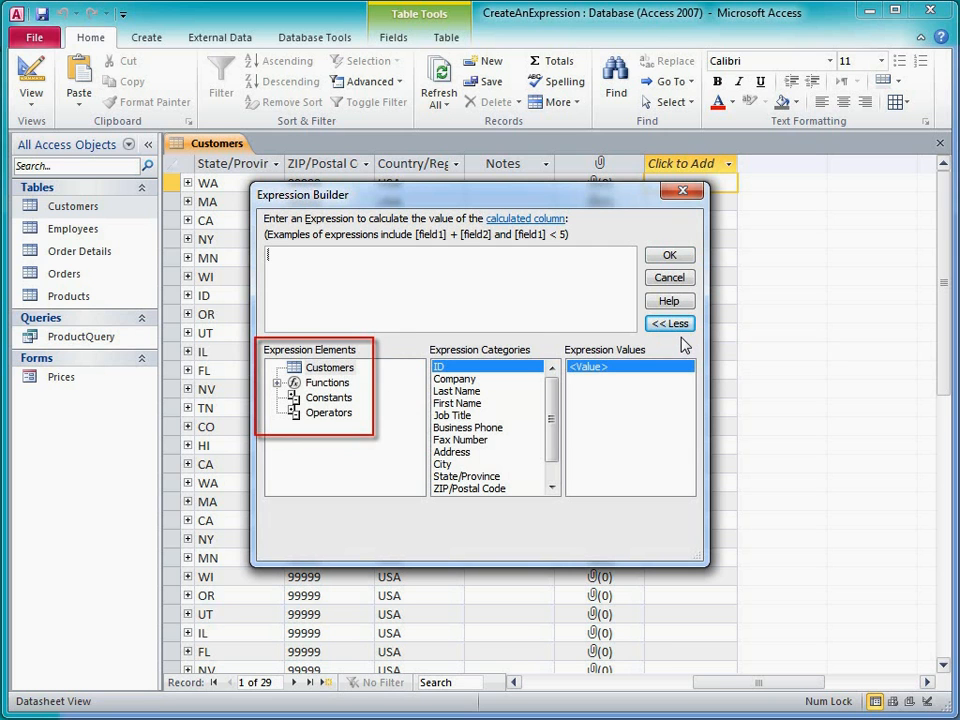
Look up the help topic for the built-in Text function Left, and close it.
left_click(278, 383)
left_click(340, 399)
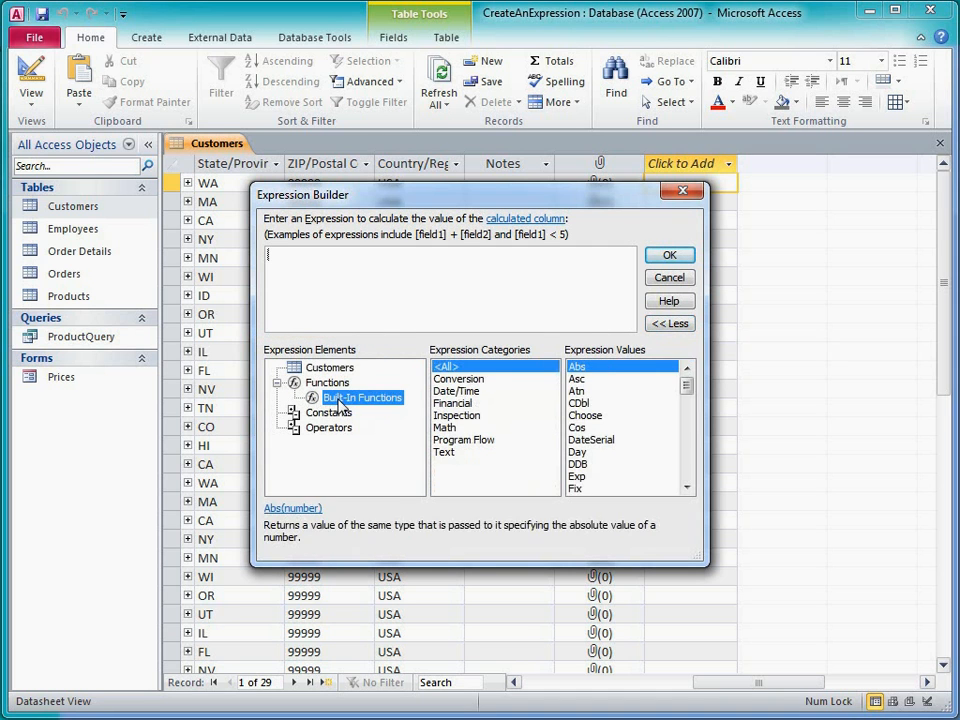
left_click(444, 452)
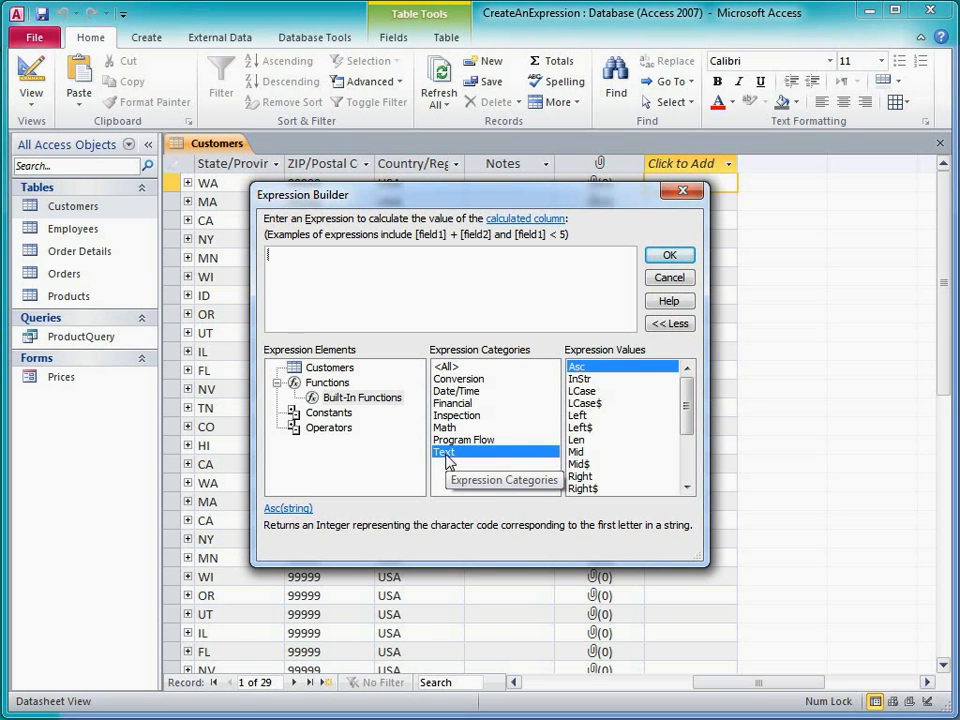
left_click(579, 416)
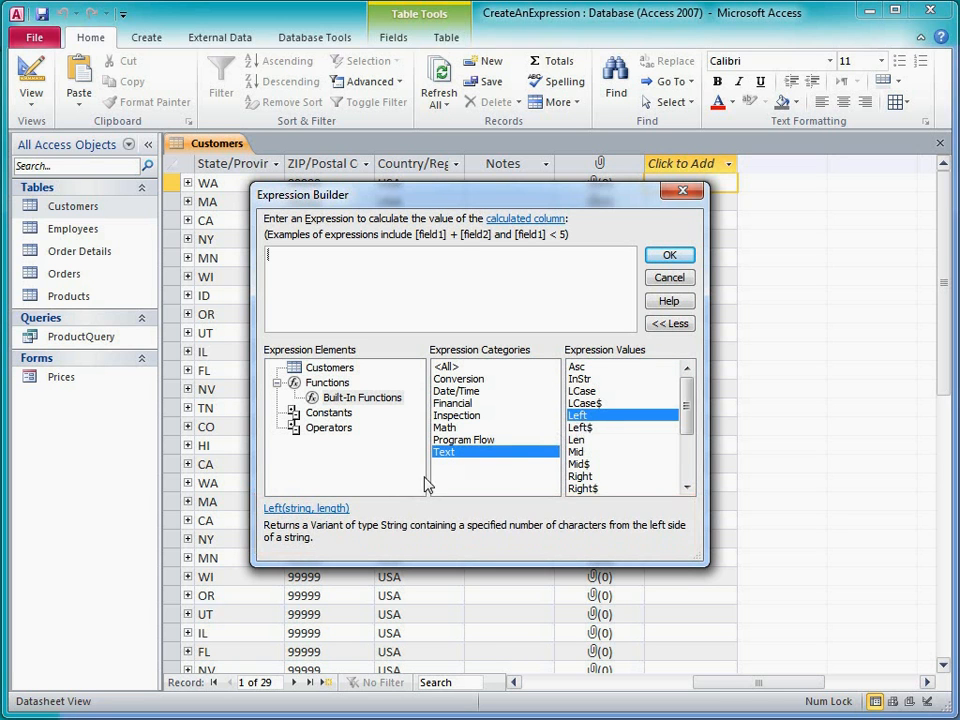
left_click(336, 510)
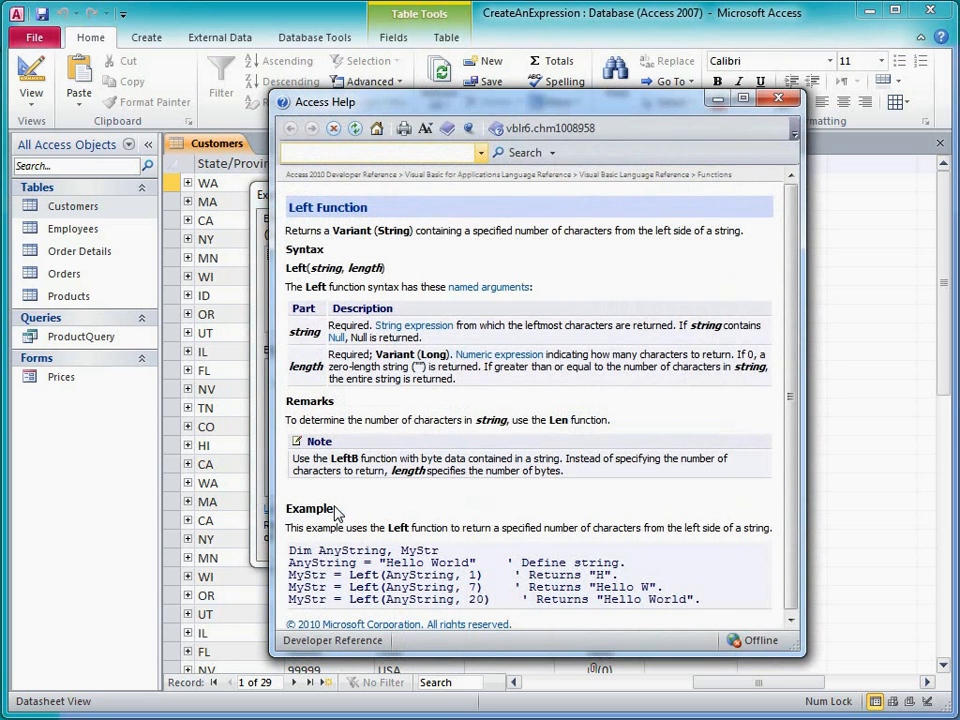
left_click(779, 98)
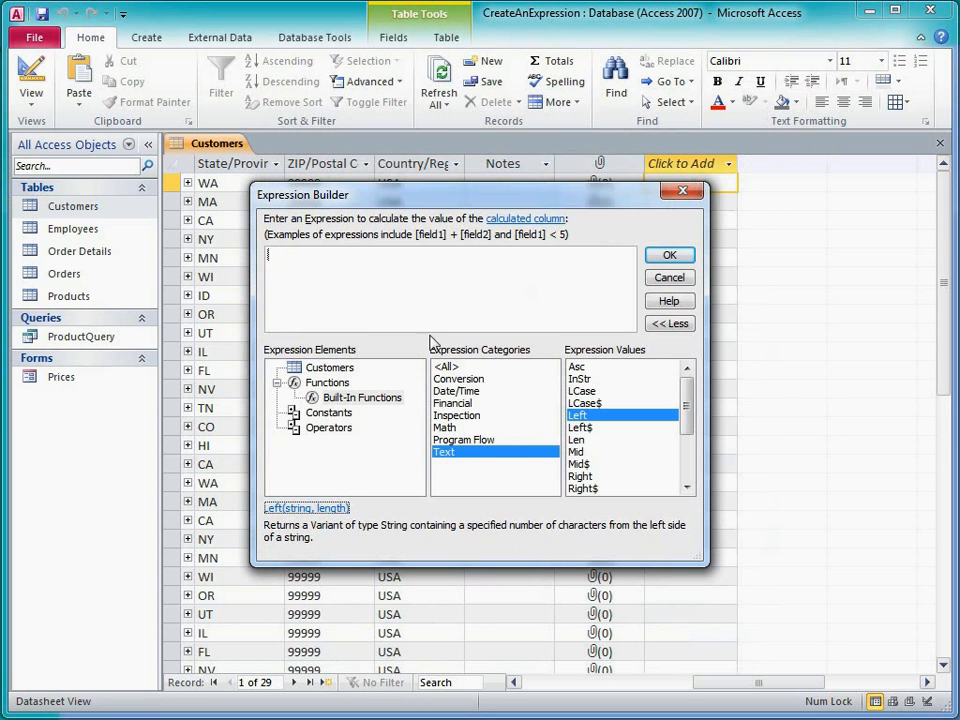
Start the expression with the Customers field [Last Name], the string operator & and the literal ", ", followed by another &.
left_click(343, 370)
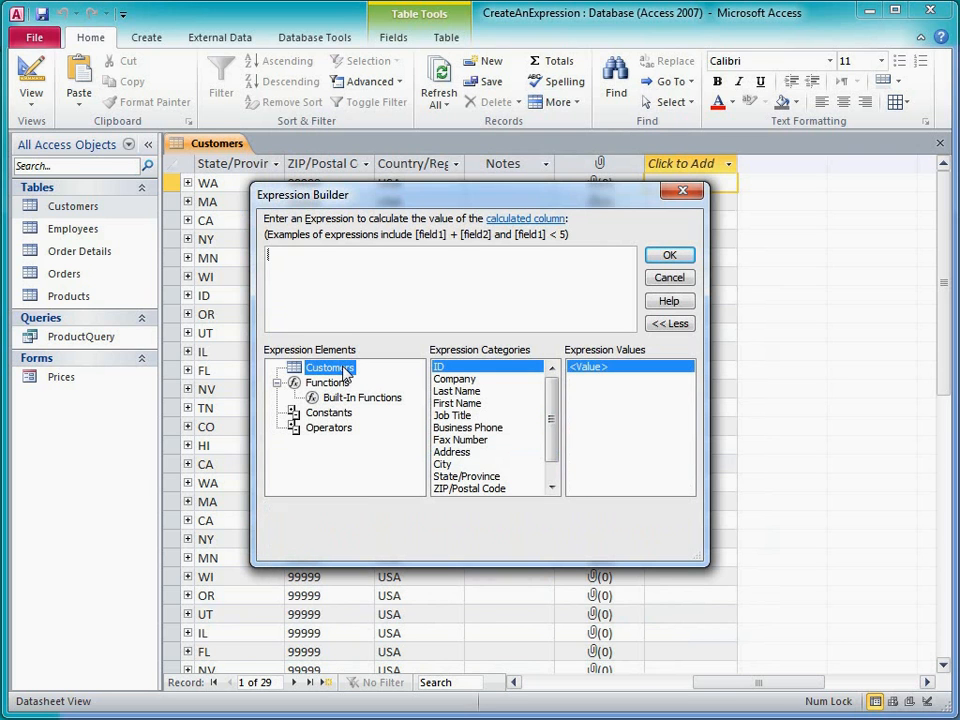
double_click(458, 390)
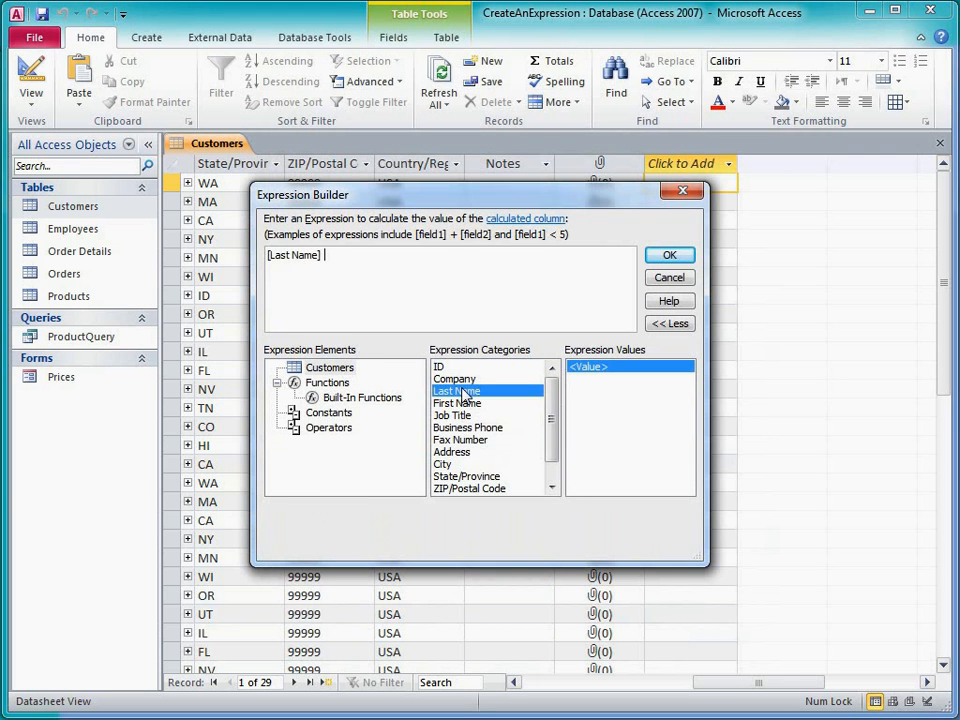
left_click(336, 429)
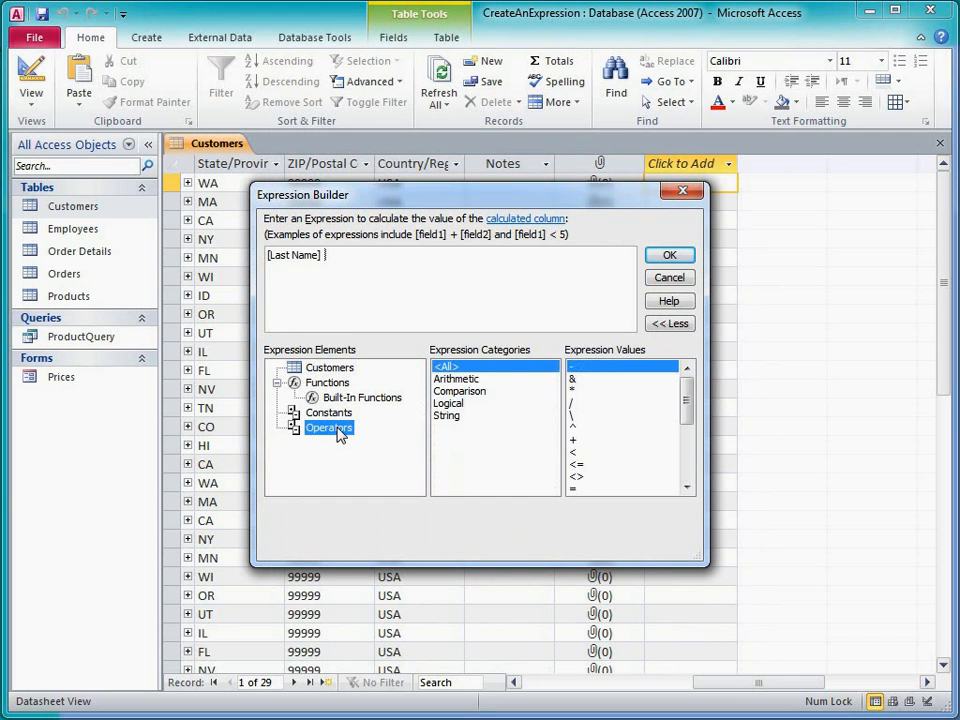
left_click(447, 416)
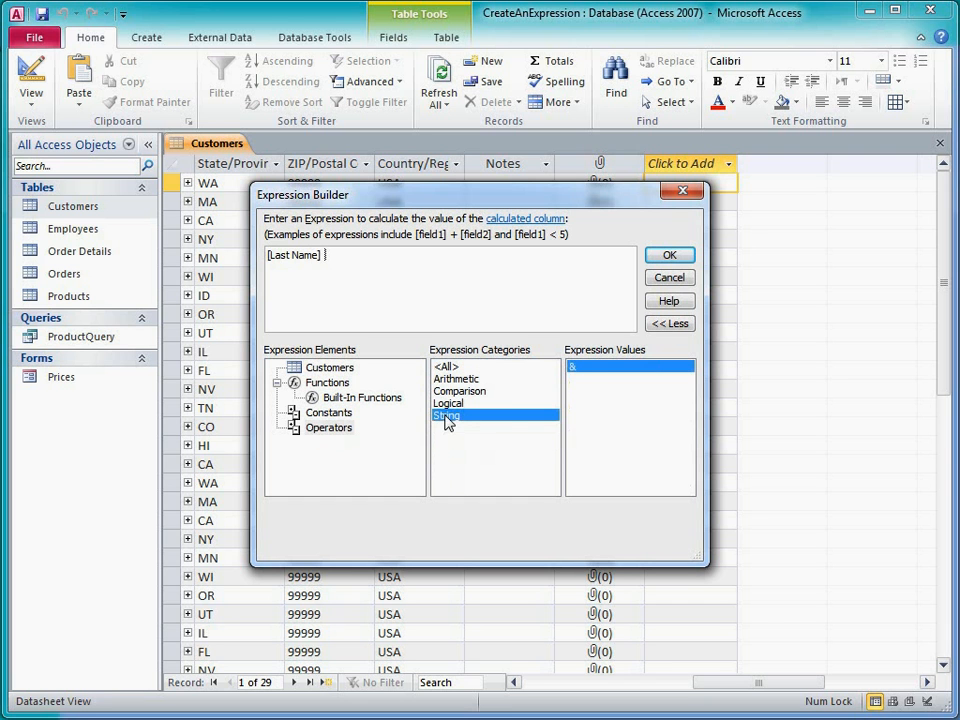
double_click(594, 370)
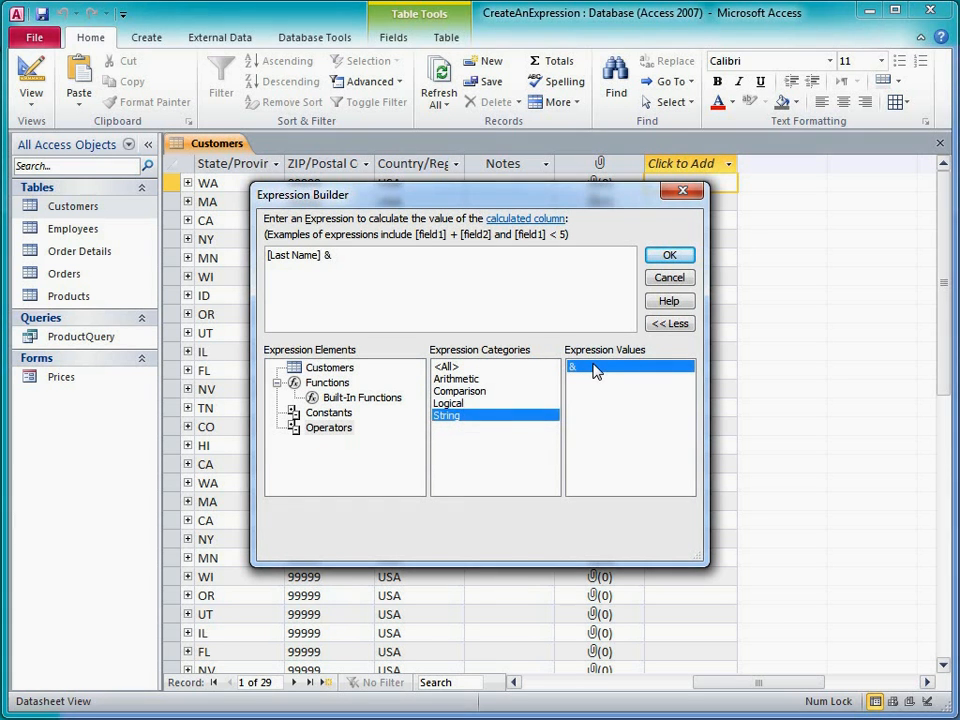
type("\", \" & ")
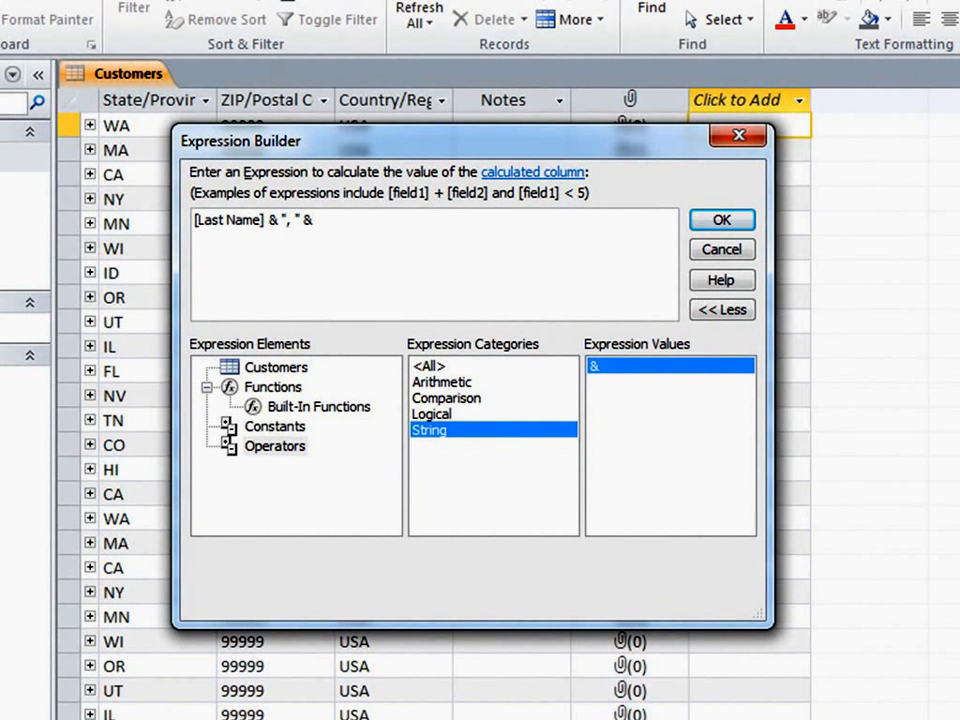
Complete the expression with the suggested First Name field and create the calculated column.
type("f")
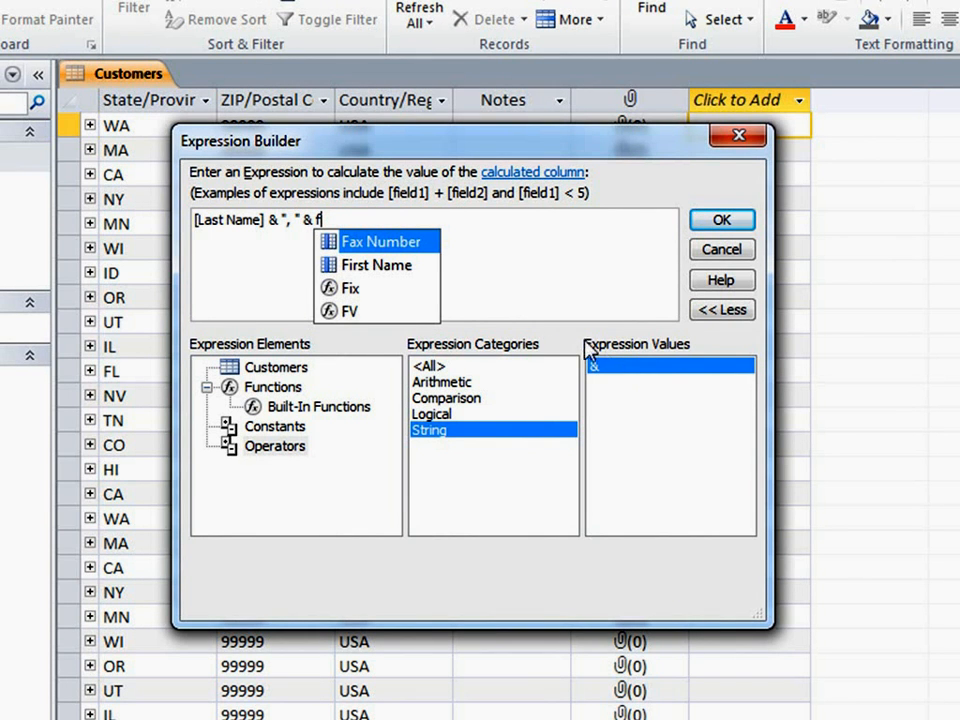
left_click(390, 291)
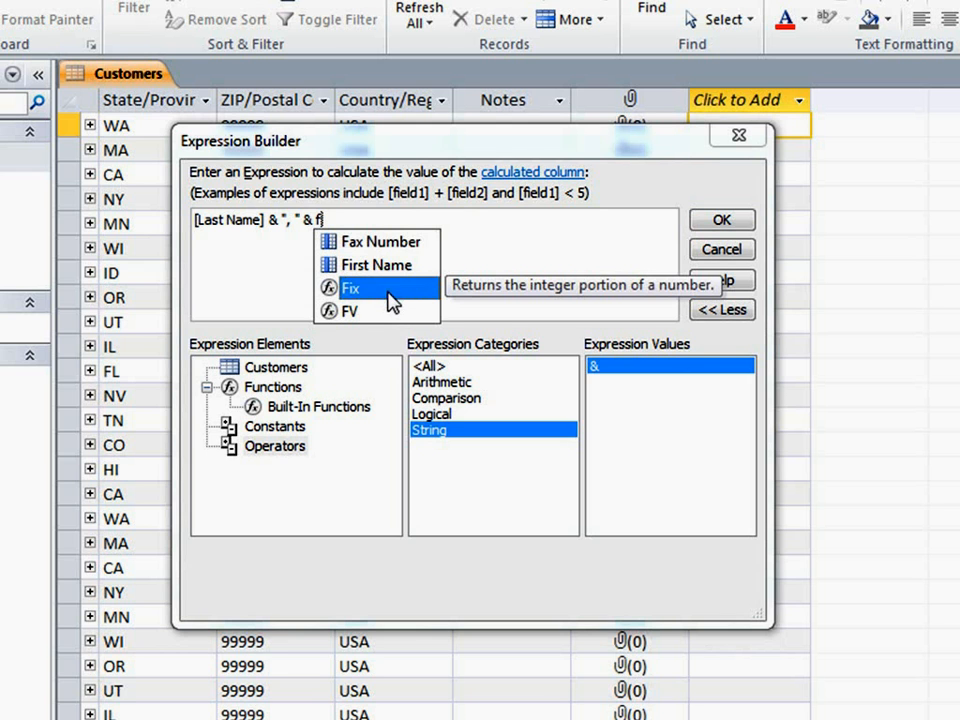
left_click(386, 318)
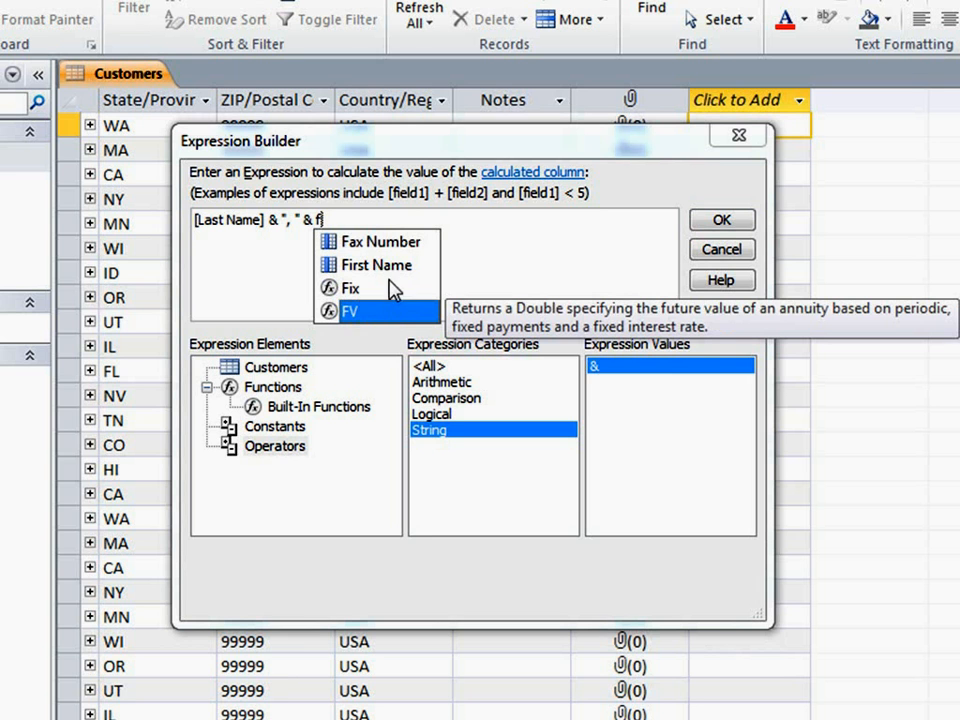
left_click(398, 268)
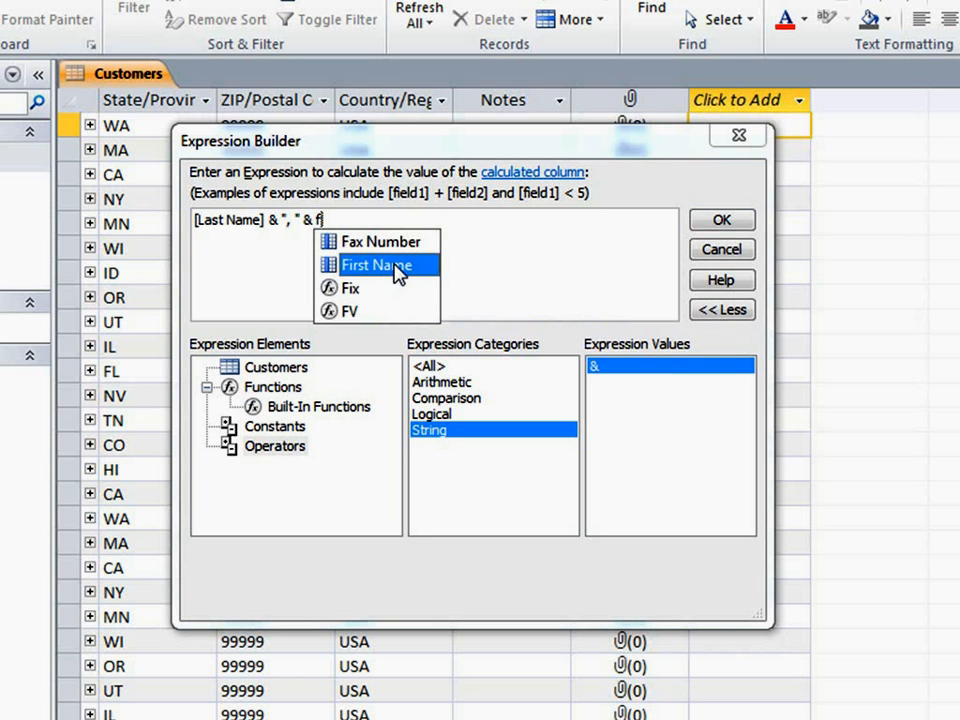
double_click(397, 266)
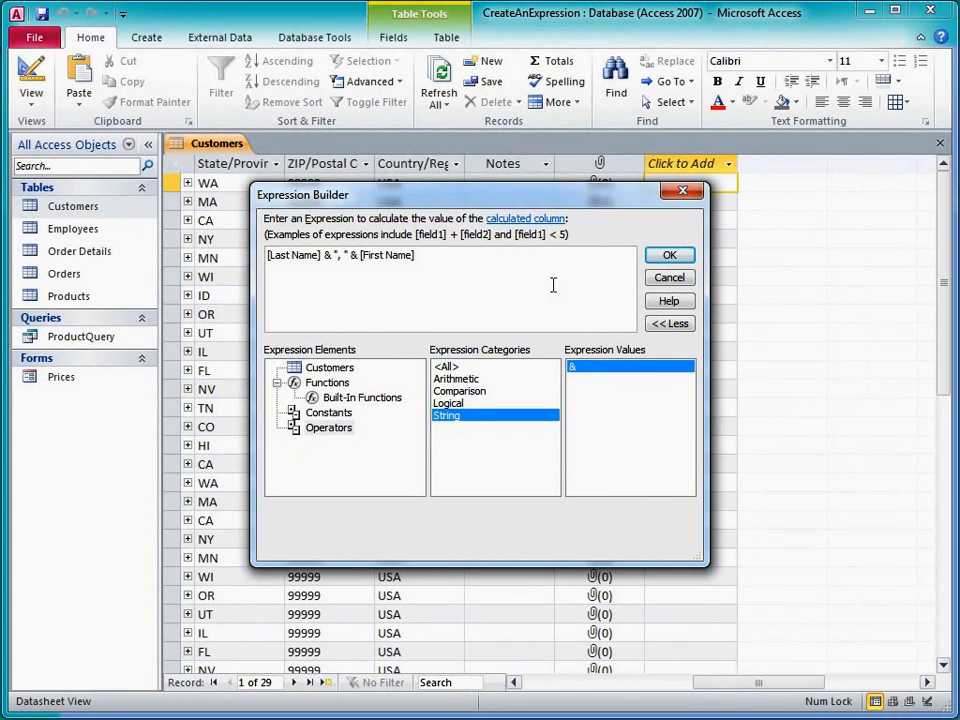
left_click(670, 256)
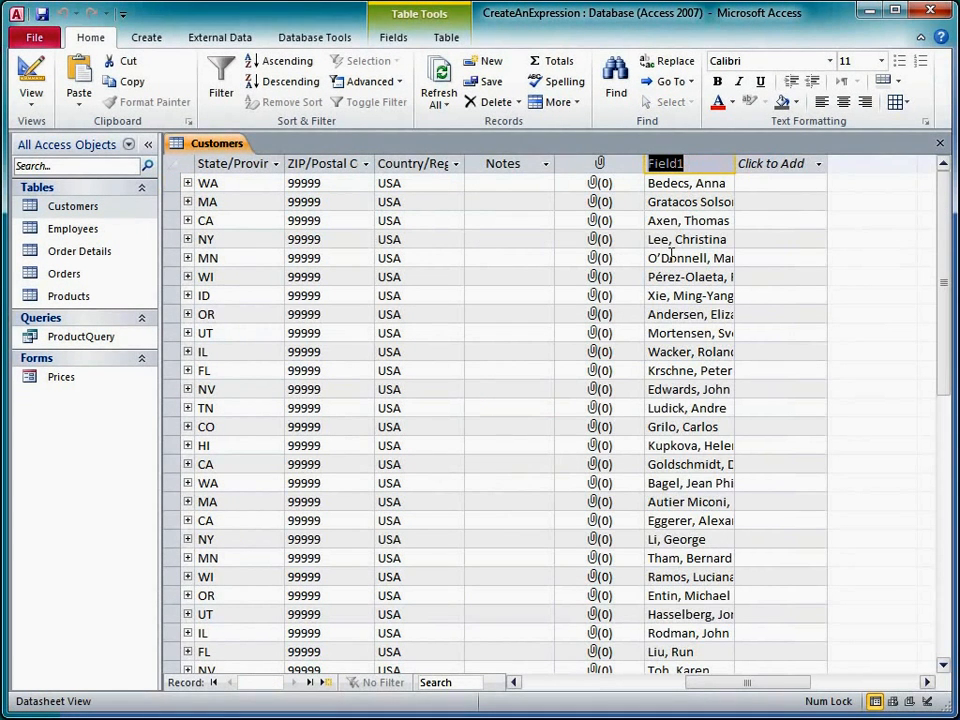
Name the new calculated field FileAs and widen its column so the full names fit.
type("FileAs")
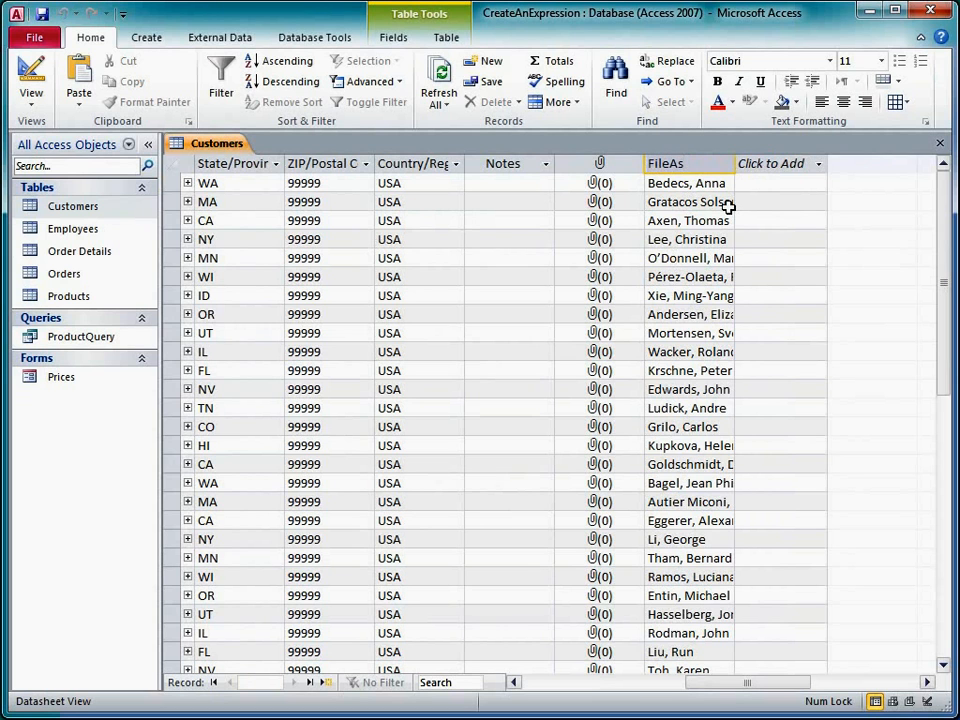
left_click_drag(735, 163, 828, 163)
key("Escape")
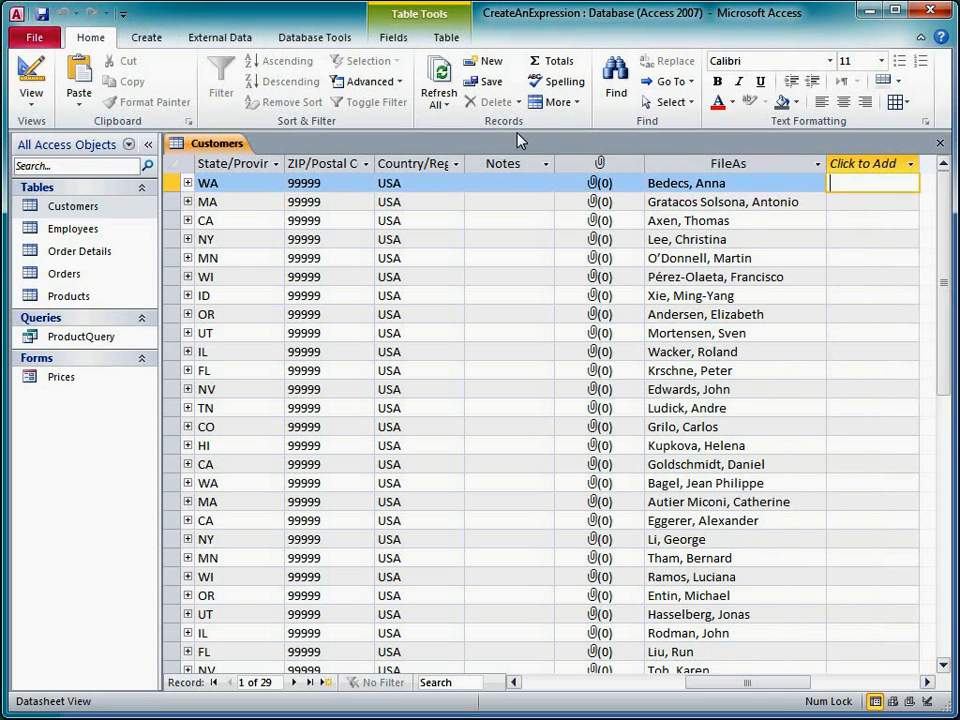
Close the Customers table and open the Prices form in Layout View.
left_click(939, 144)
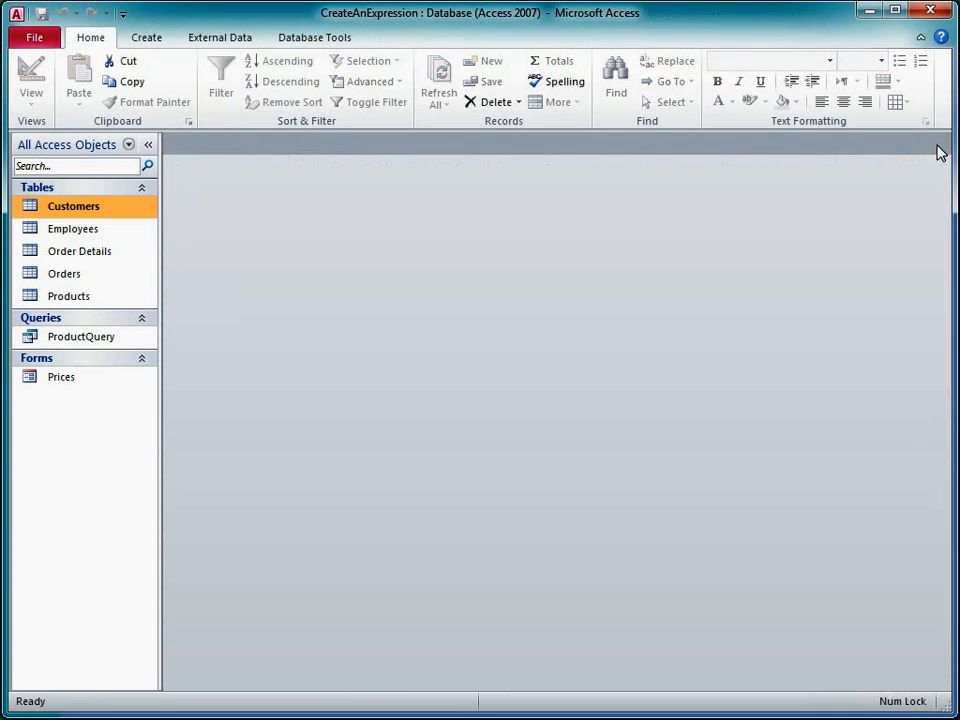
right_click(96, 382)
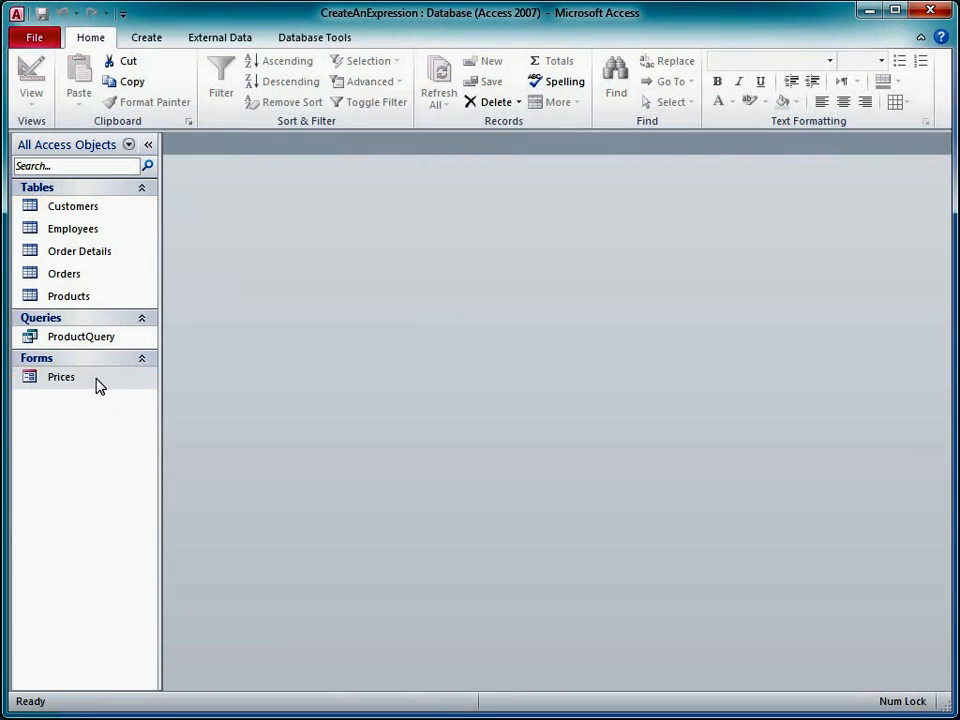
left_click(150, 412)
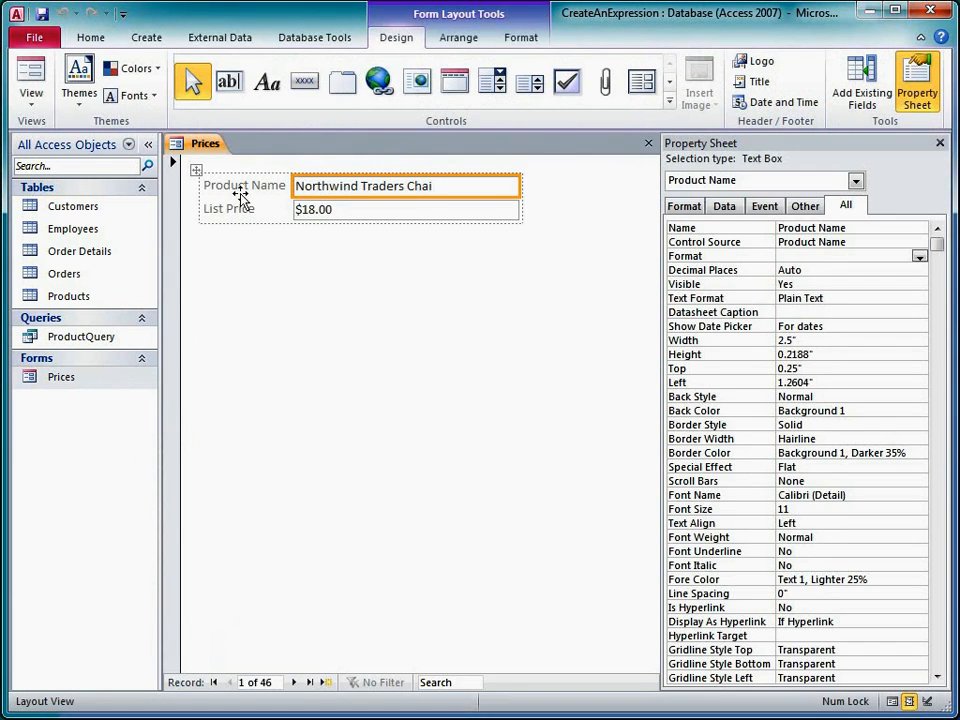
Insert a text box below List Price on the form and set its label to Sales Tax.
left_click(237, 86)
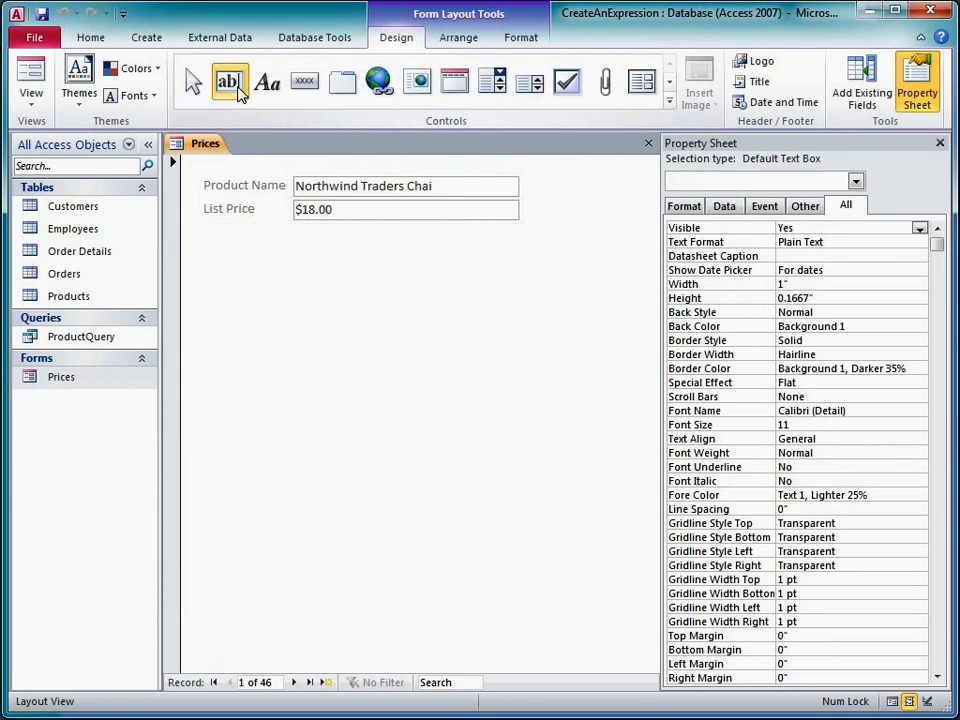
left_click(313, 220)
double_click(274, 229)
type("Sales")
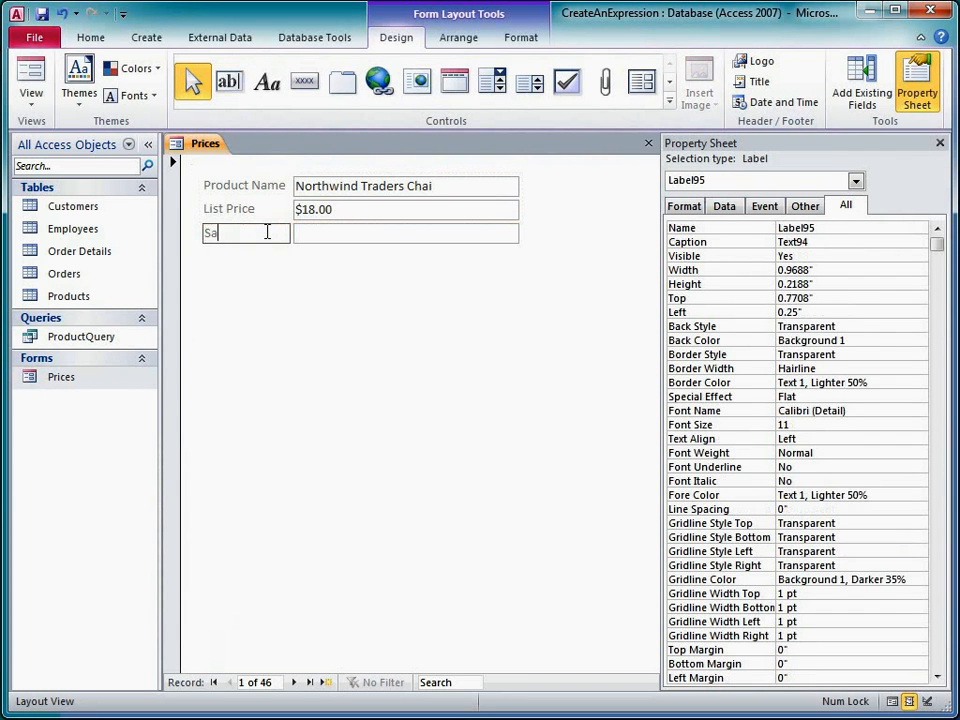
type(" Tax")
key("Return")
Set the Sales Tax text box's control source to the expression =[List Price]*0.08.
left_click(333, 236)
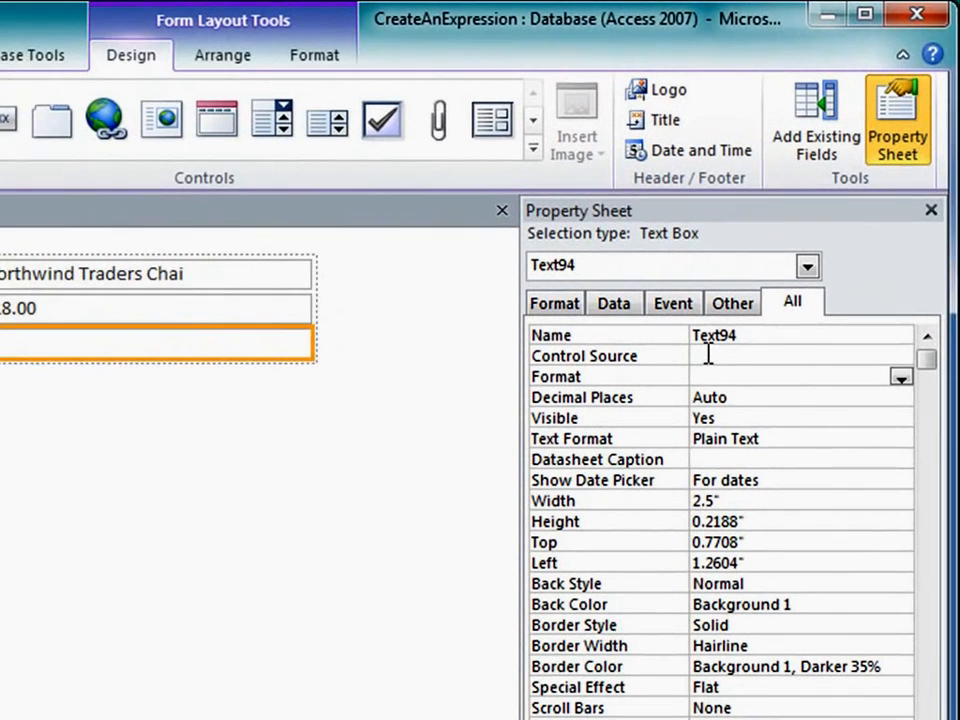
left_click(708, 354)
type("=")
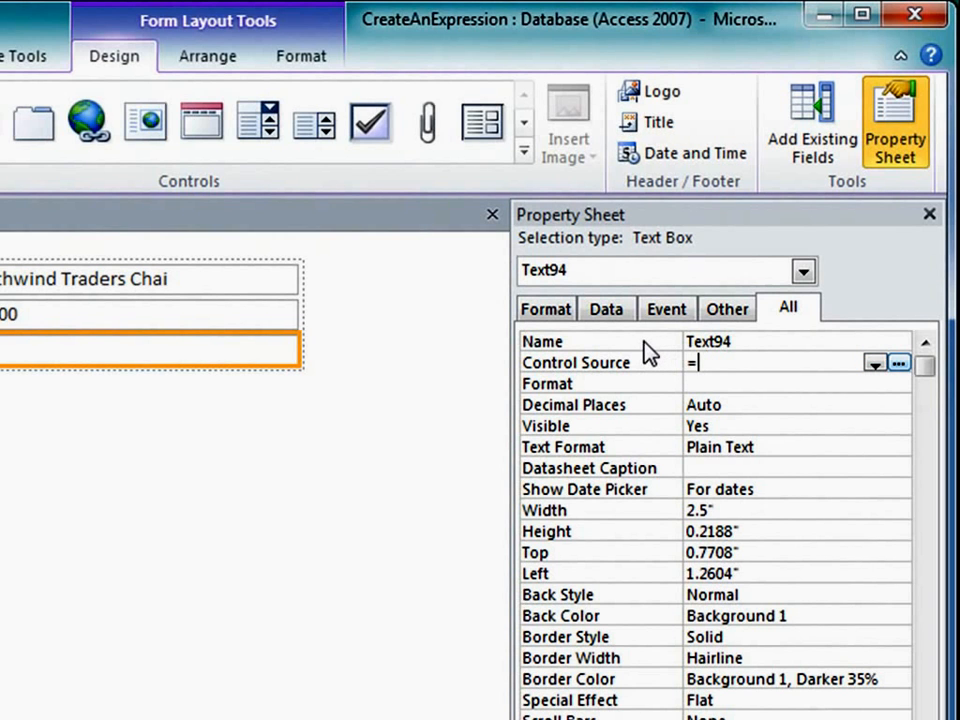
type("l")
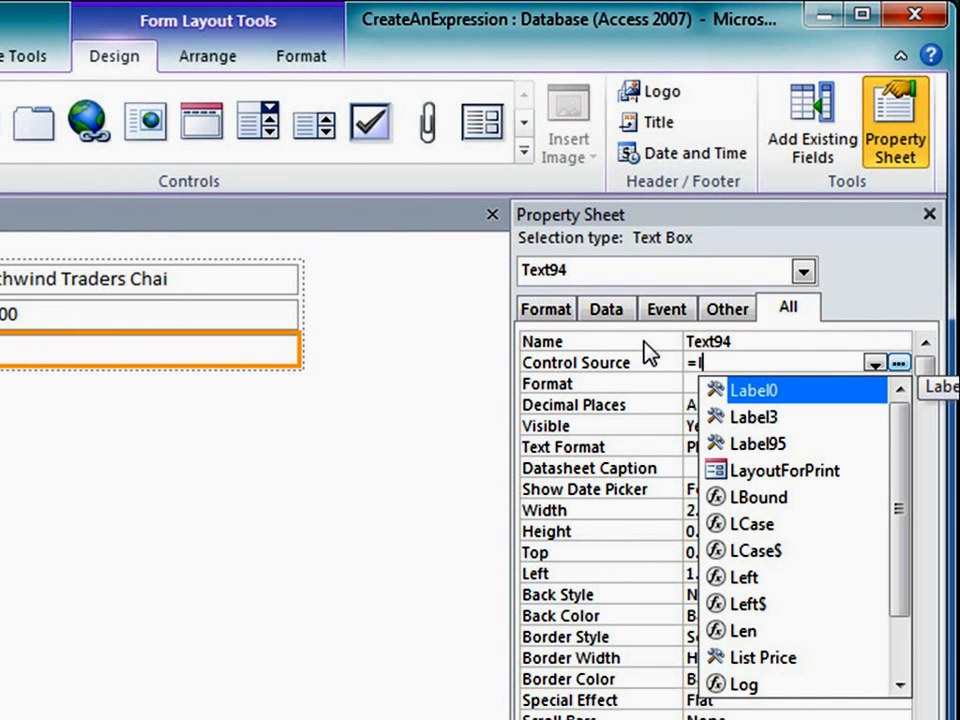
type("ist")
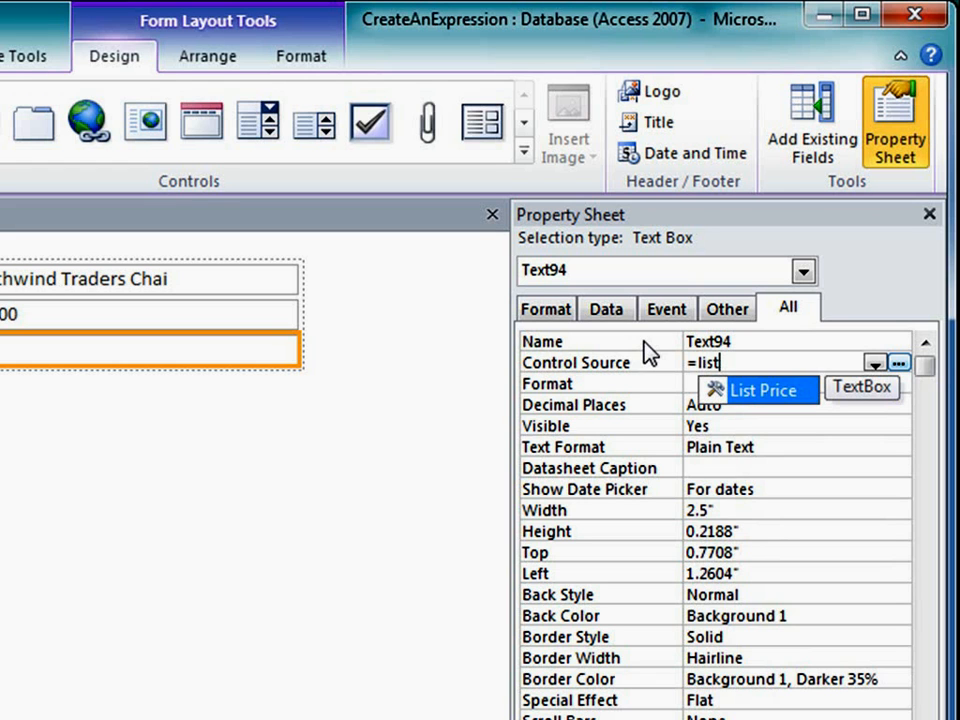
key("Tab")
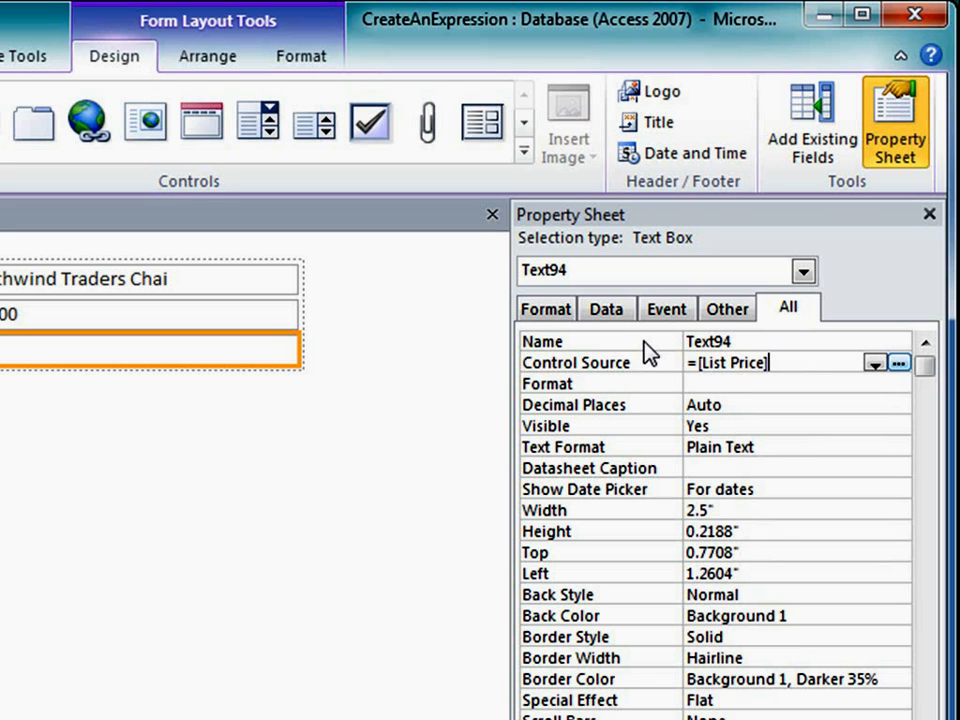
type("* 0.08")
key("Return")
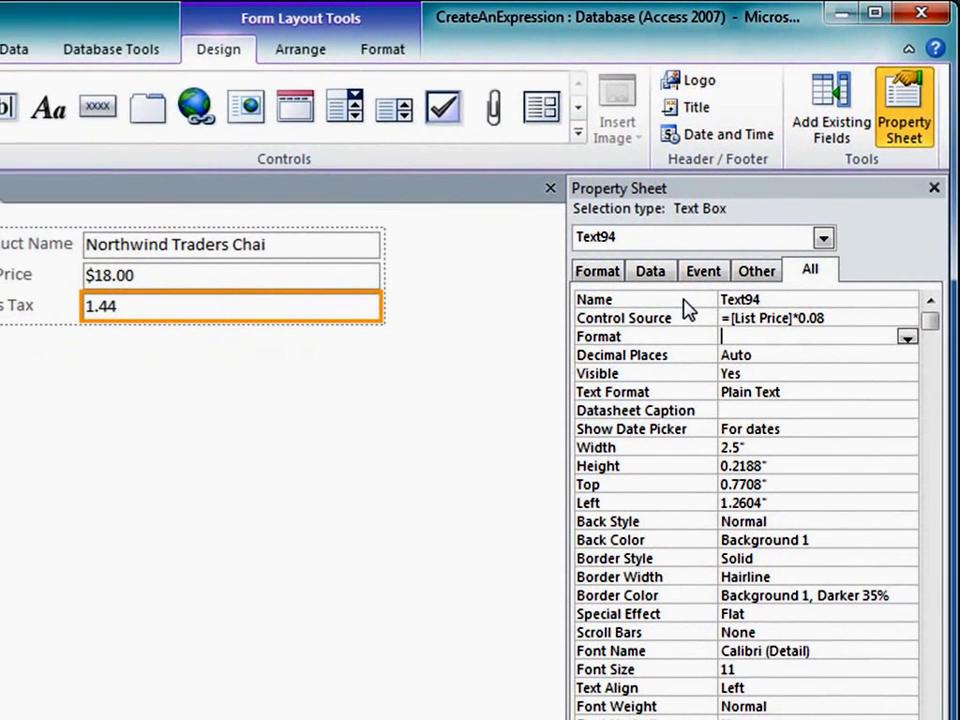
View the Sales Tax expression in the Expression Builder and close the builder without changes.
left_click(798, 359)
left_click(906, 318)
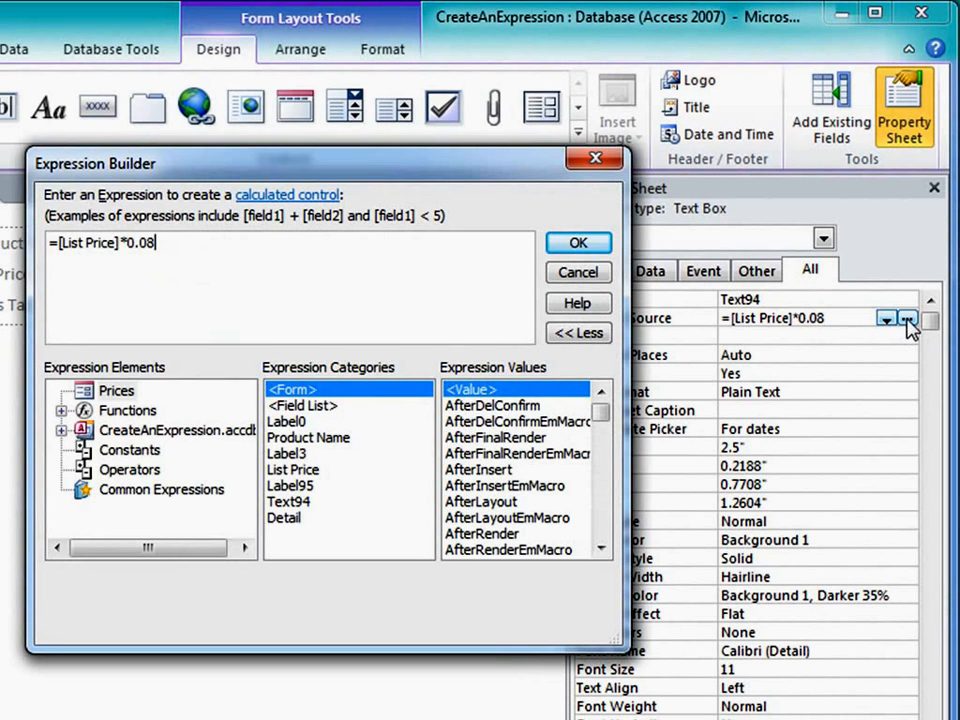
left_click(604, 273)
Set the Sales Tax text box's format to Currency.
left_click(776, 336)
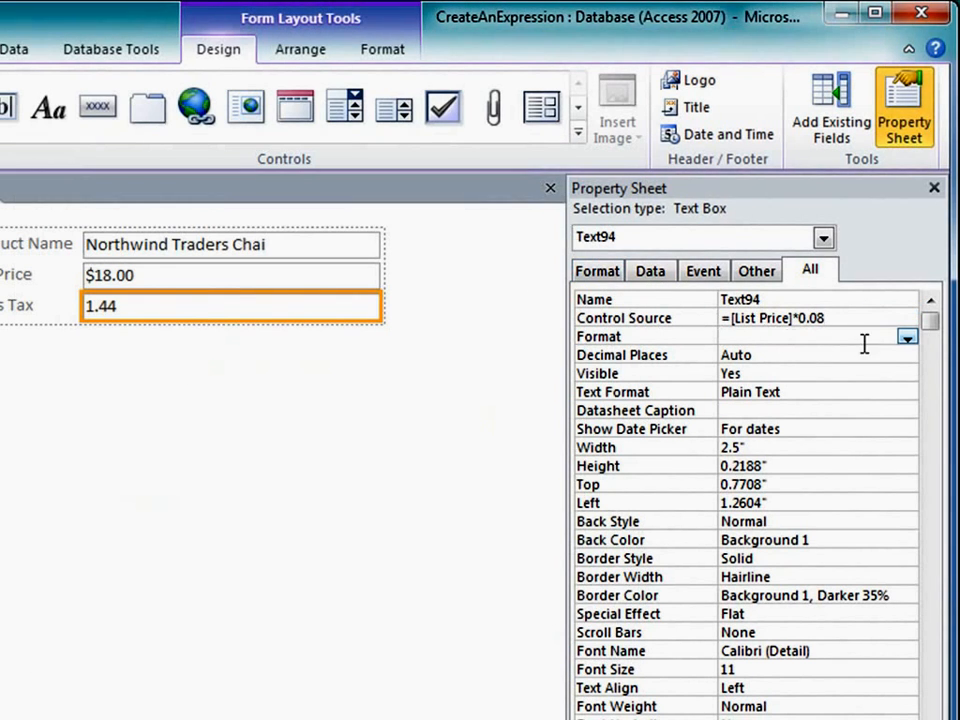
left_click(906, 338)
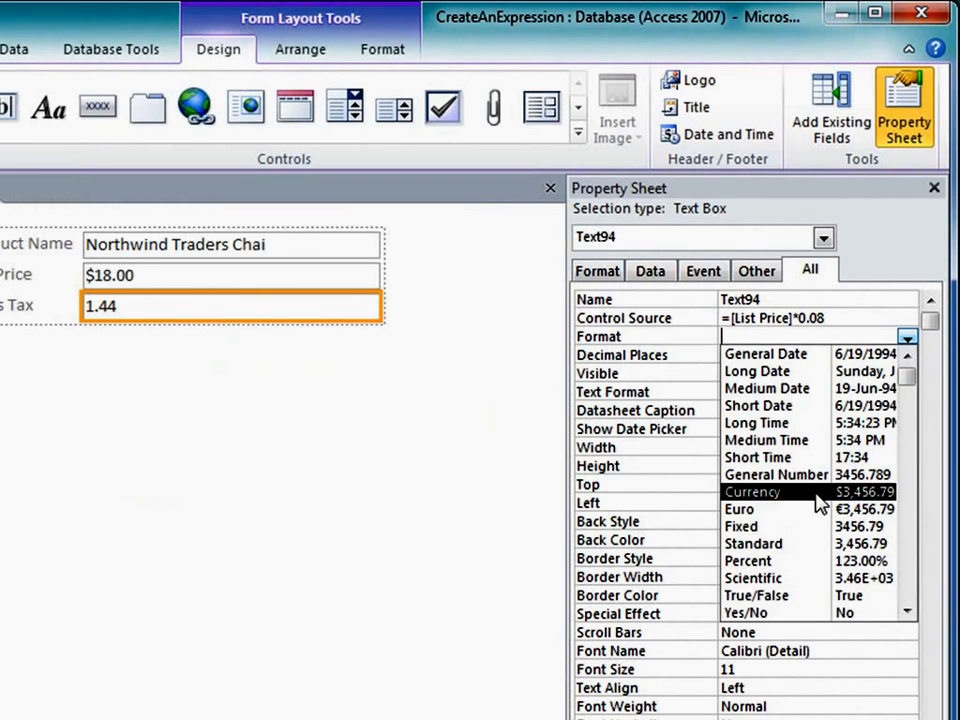
left_click(758, 493)
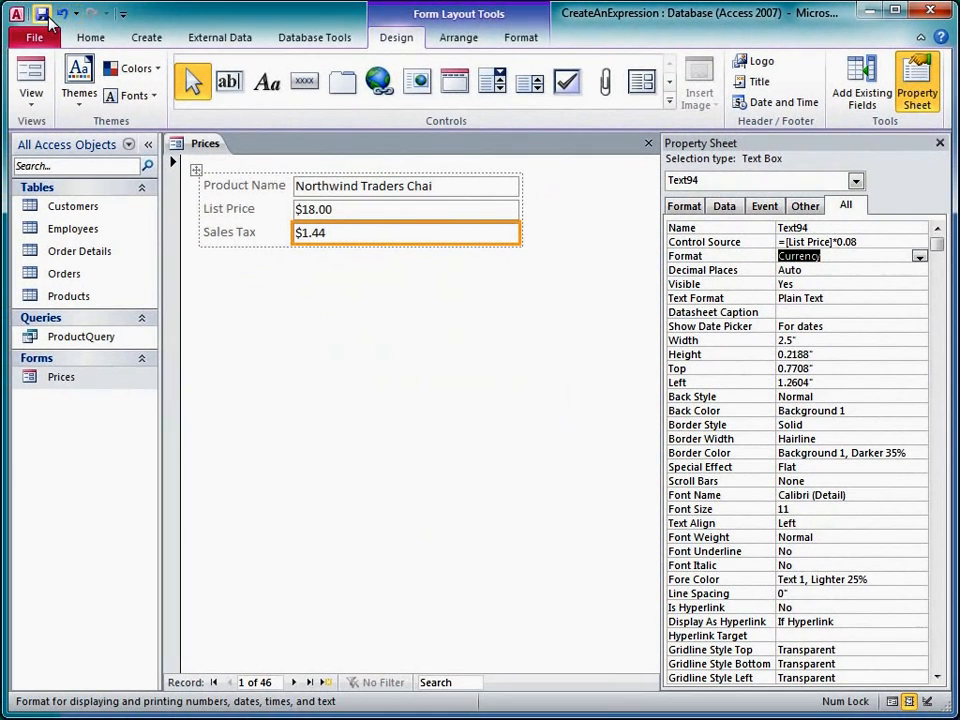
Switch the Prices form to Form View and browse forward to the sixth record to check the Sales Tax values.
left_click(40, 103)
left_click(45, 136)
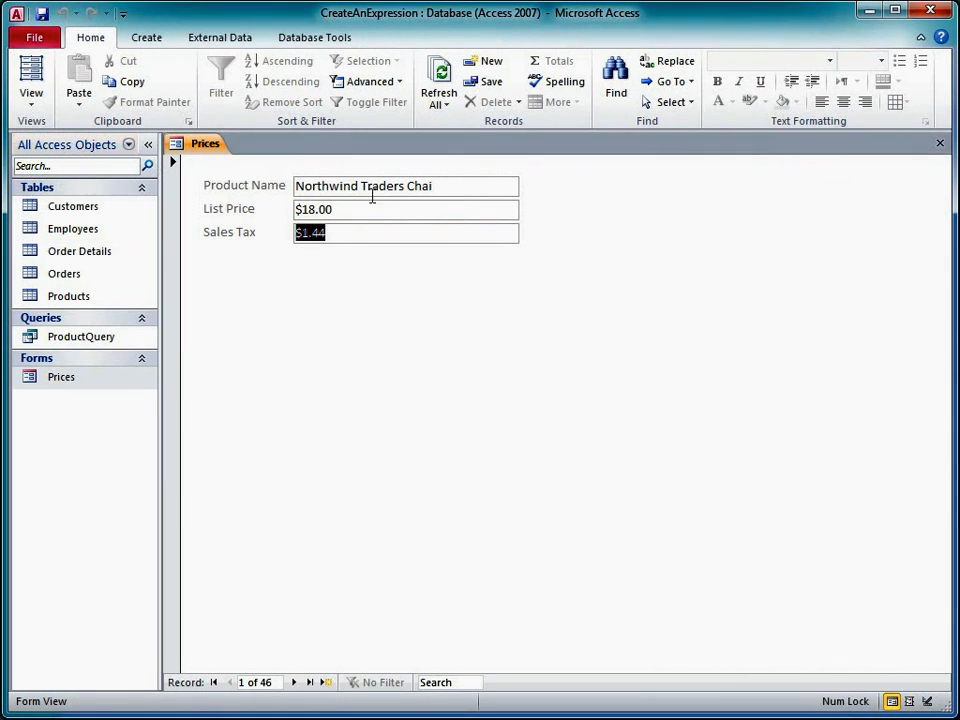
left_click(446, 194)
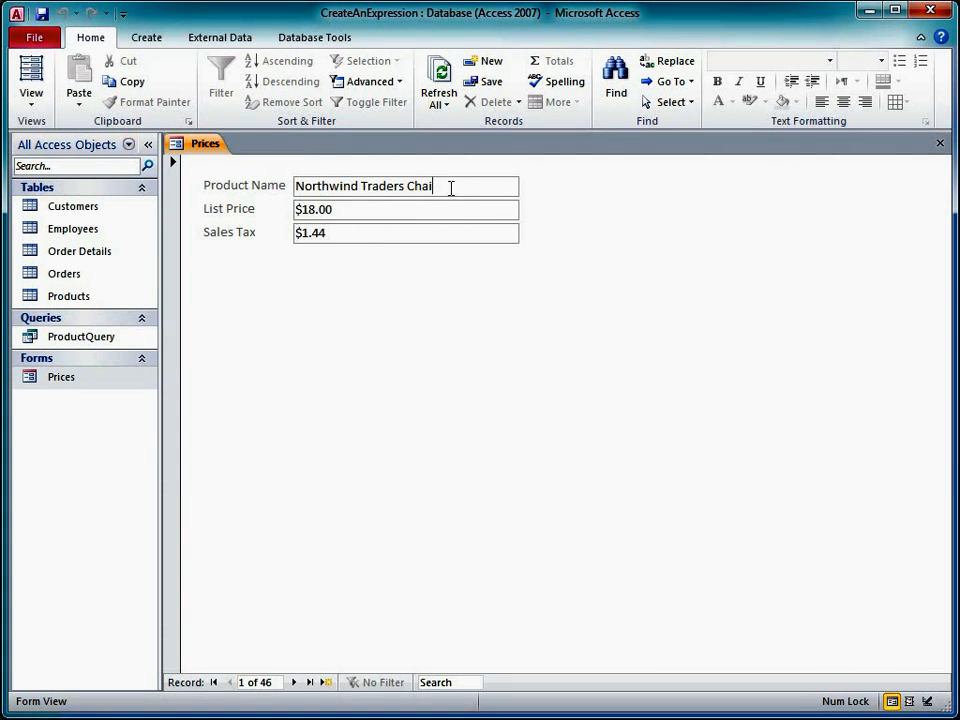
left_click(297, 683)
left_click(297, 683)
left_click(297, 683)
left_click(297, 683)
left_click(297, 683)
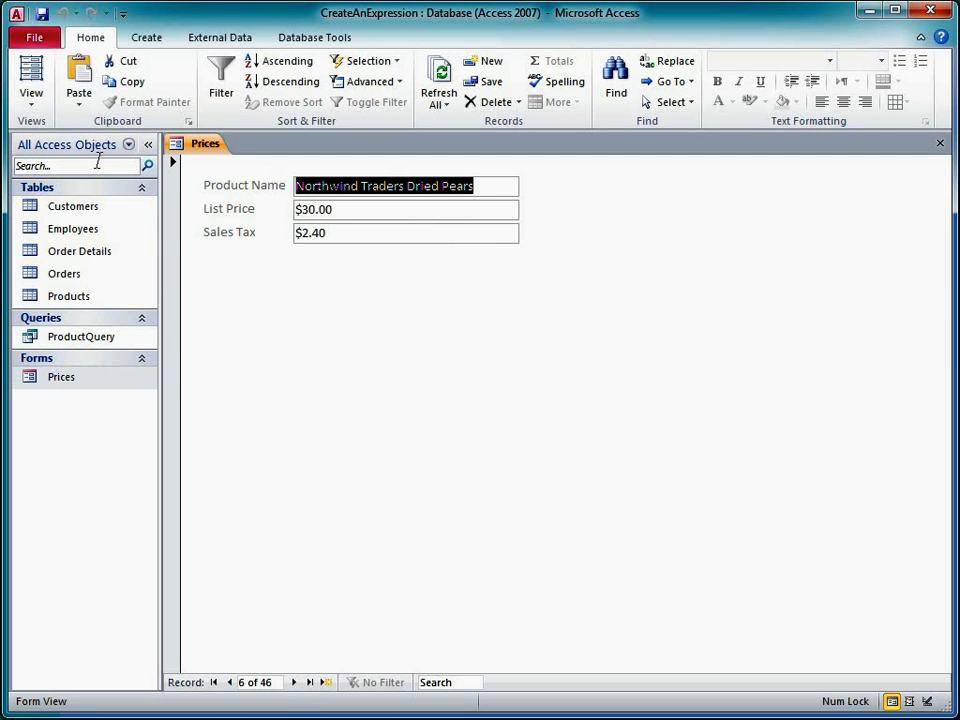
Return to Layout View, insert a text box below Product Name and set its label to Short Name.
left_click(31, 97)
left_click(82, 178)
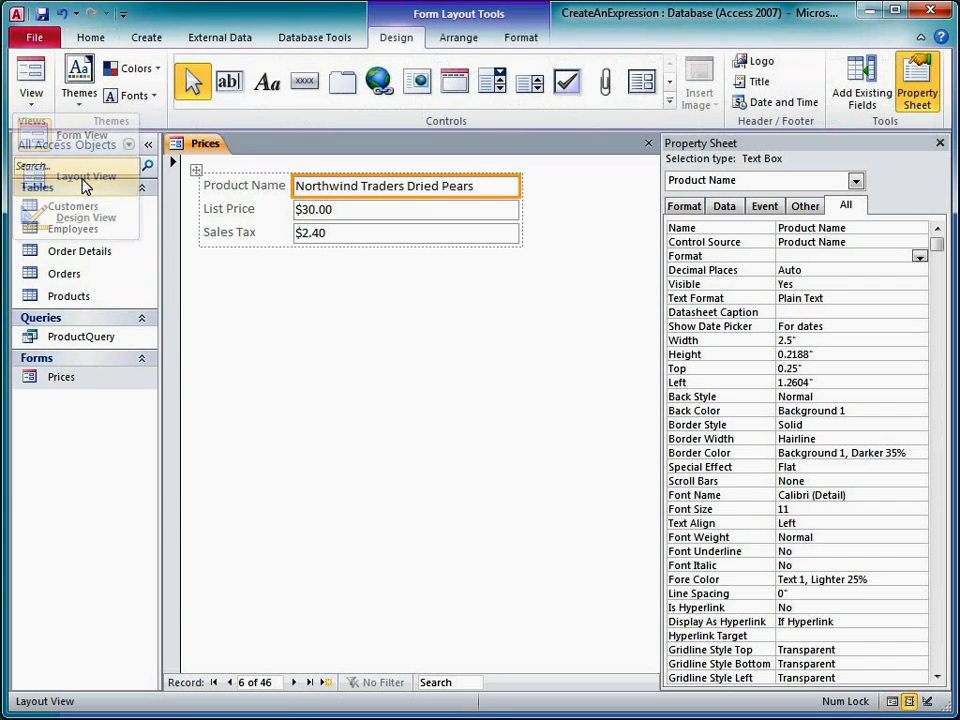
left_click(228, 80)
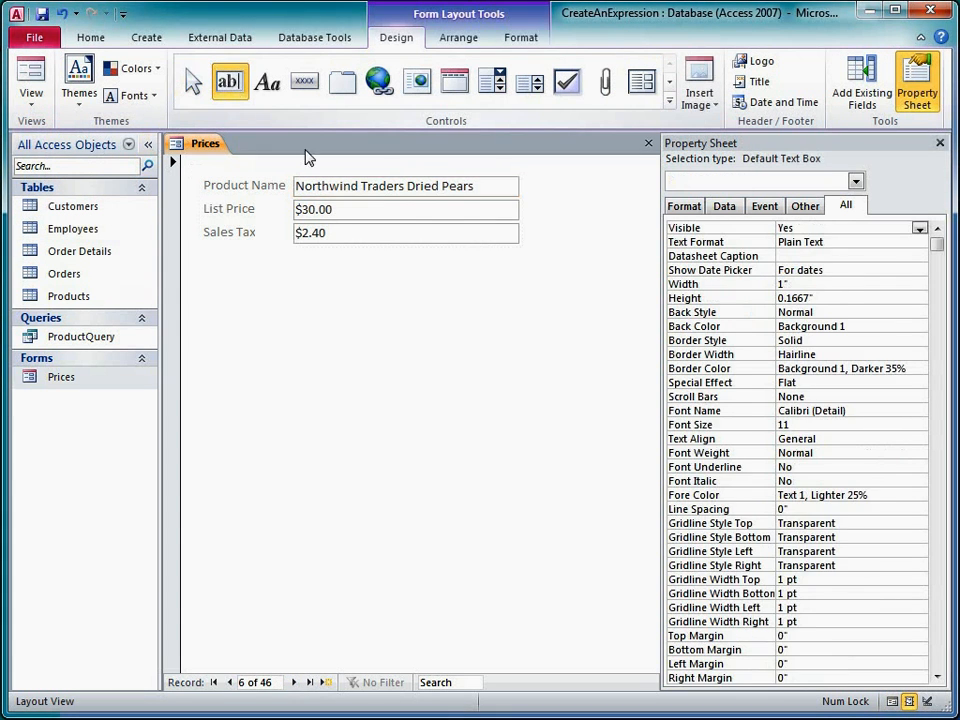
left_click(373, 196)
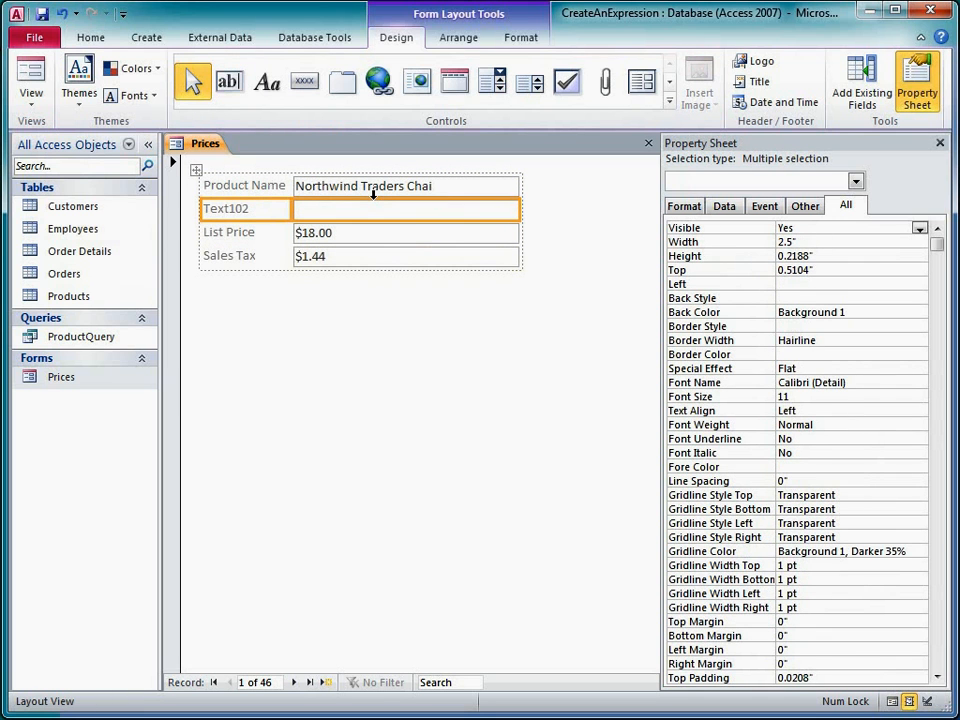
left_click(271, 211)
left_click(271, 211)
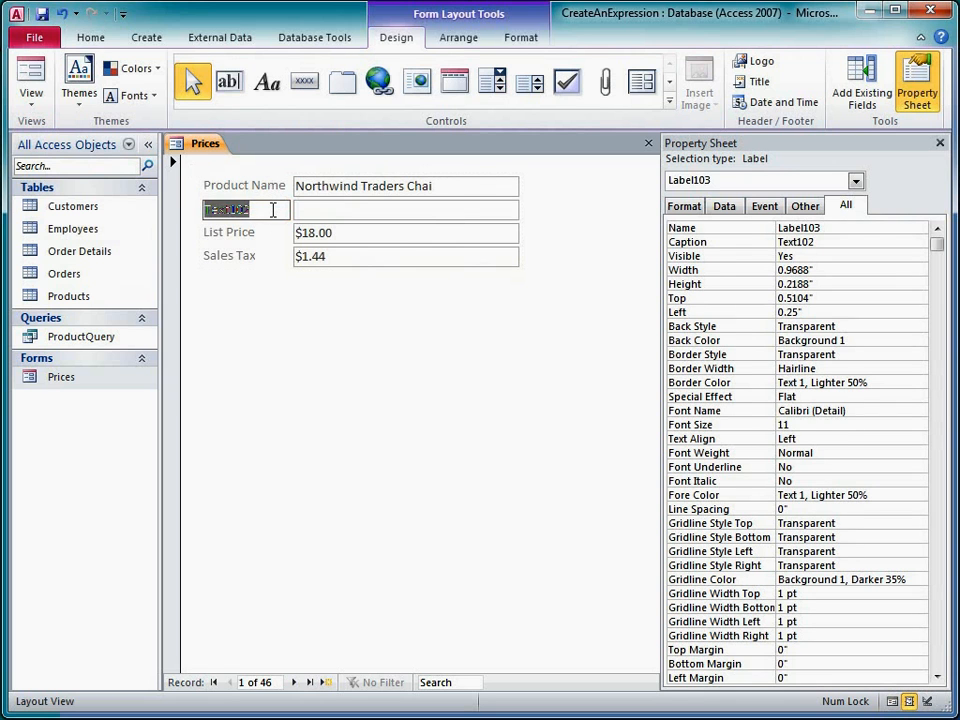
type("Short Name")
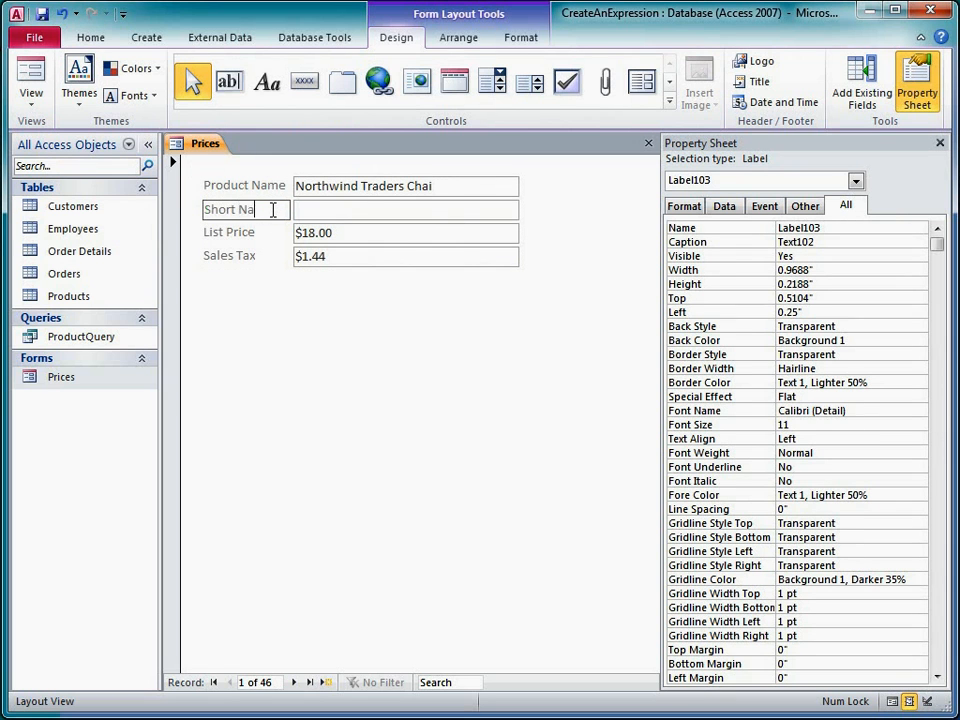
Open a compact Expression Builder for the Short Name text box's control source and begin the expression with =Mid(.
left_click(312, 212)
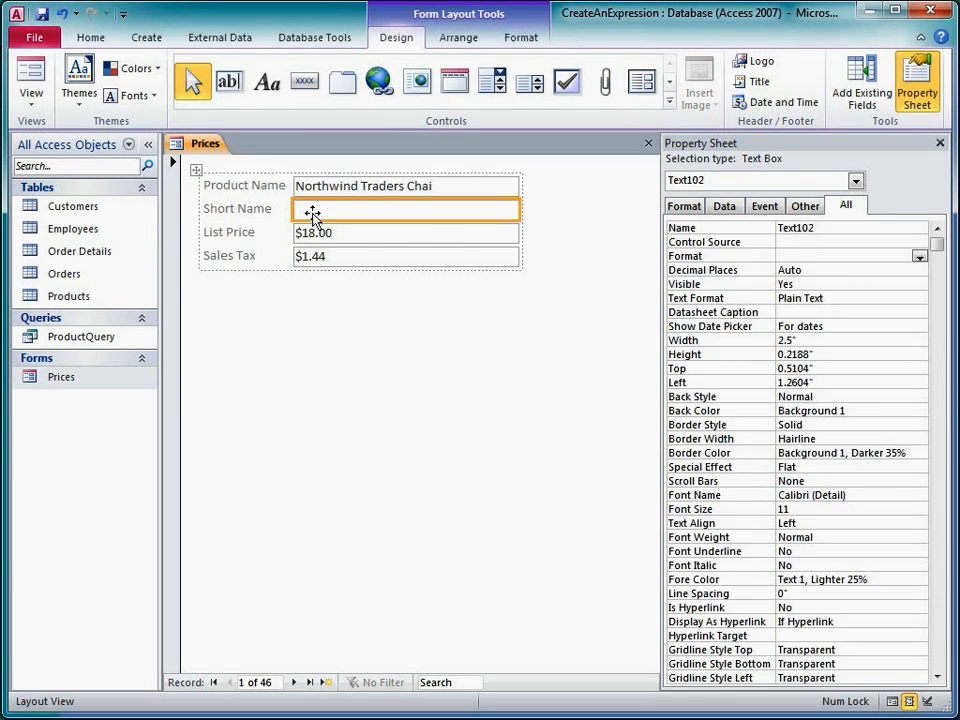
left_click(798, 243)
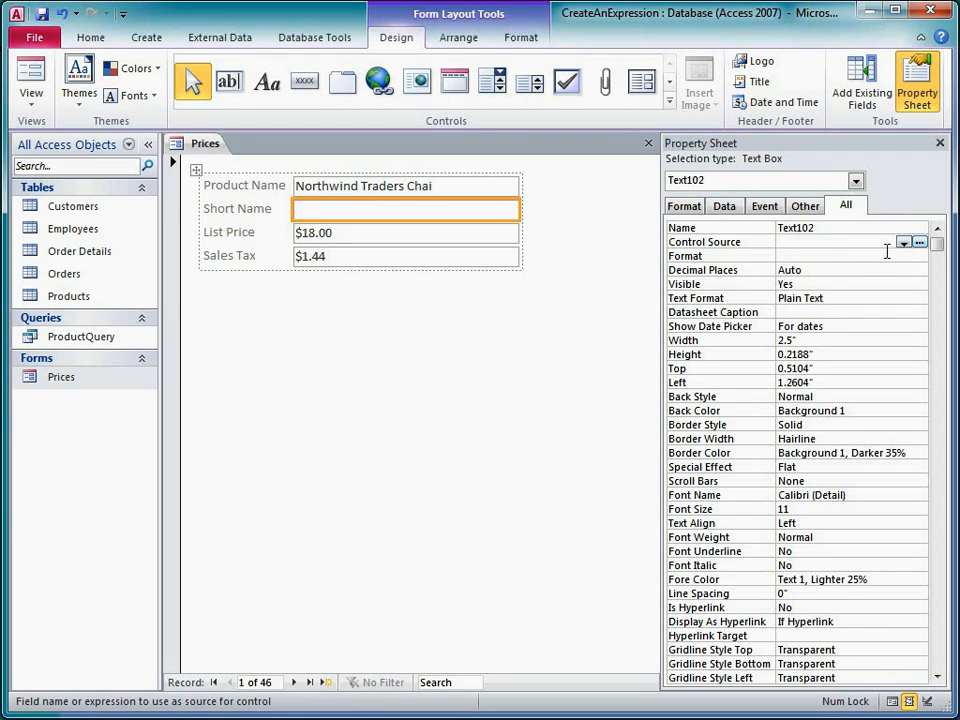
left_click(919, 243)
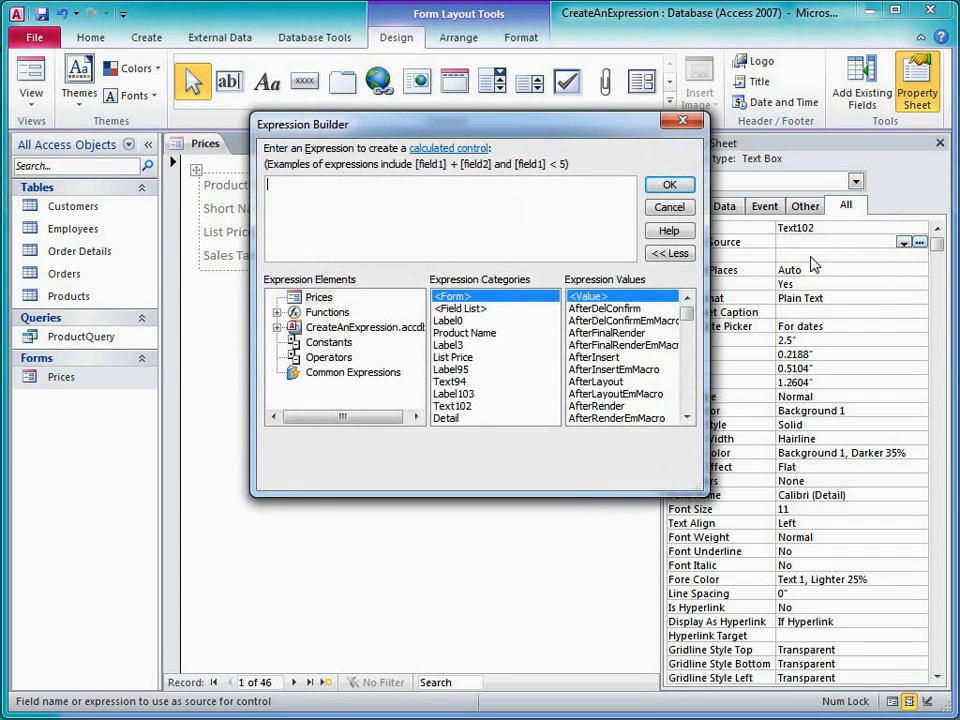
left_click(677, 254)
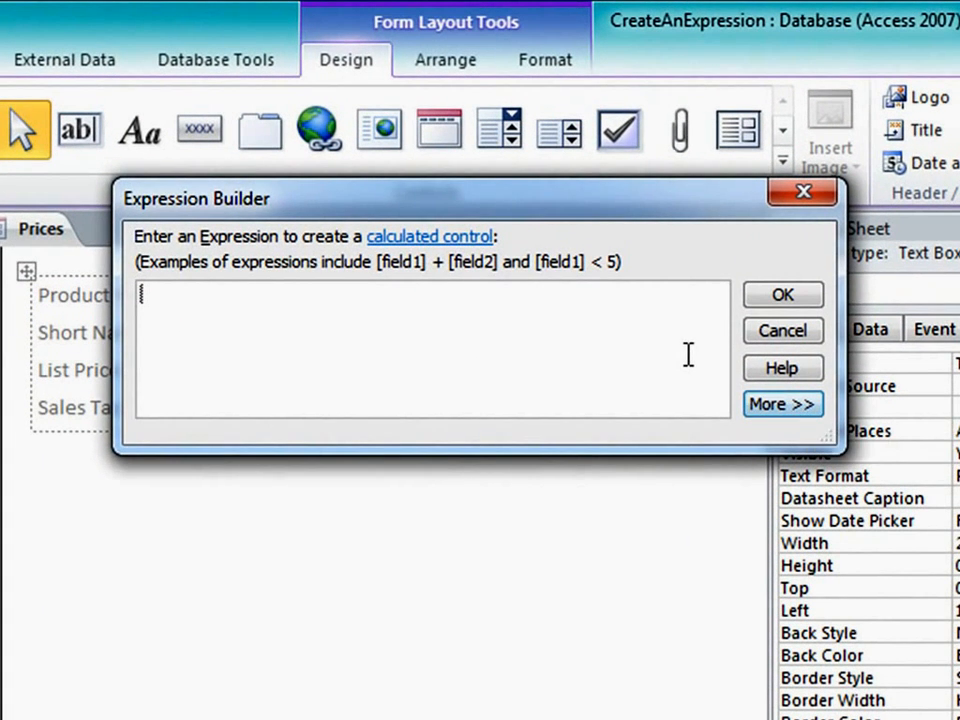
type("=")
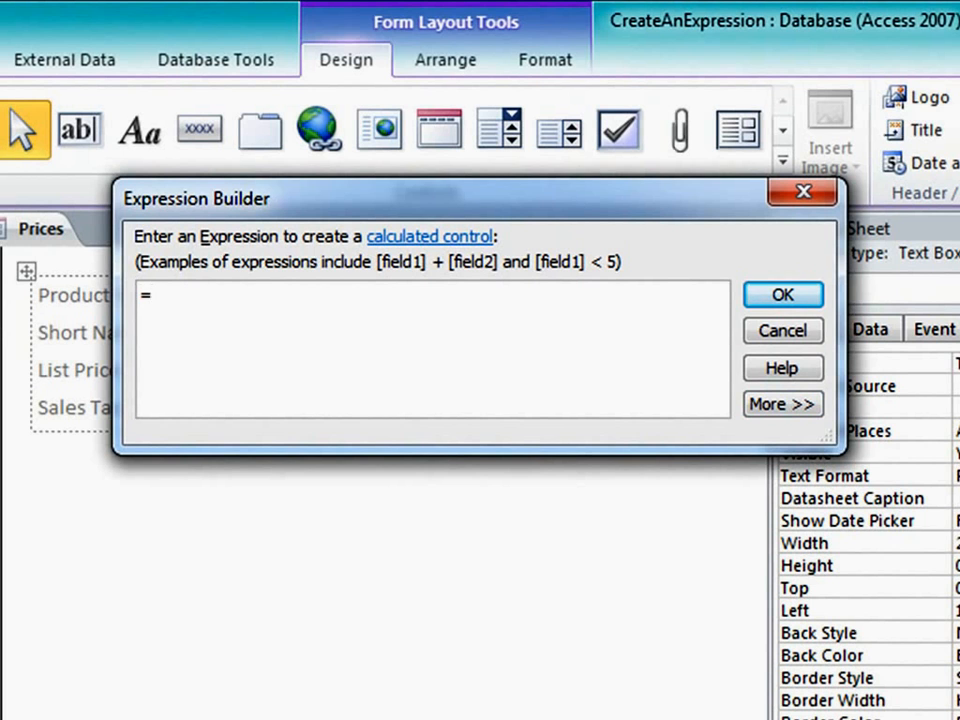
type("Mid")
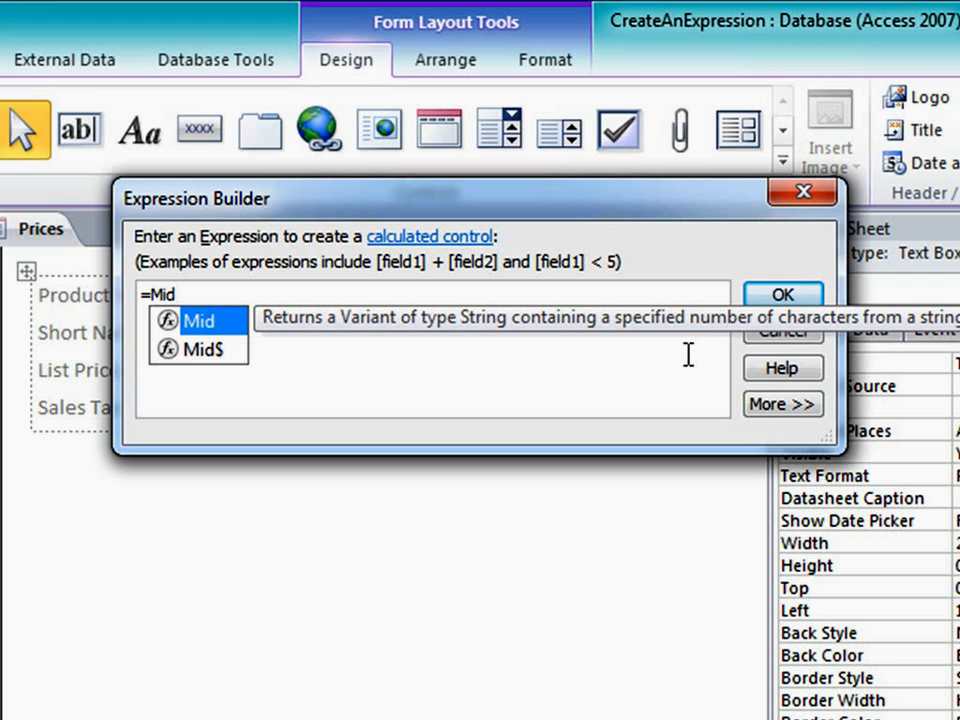
type("(")
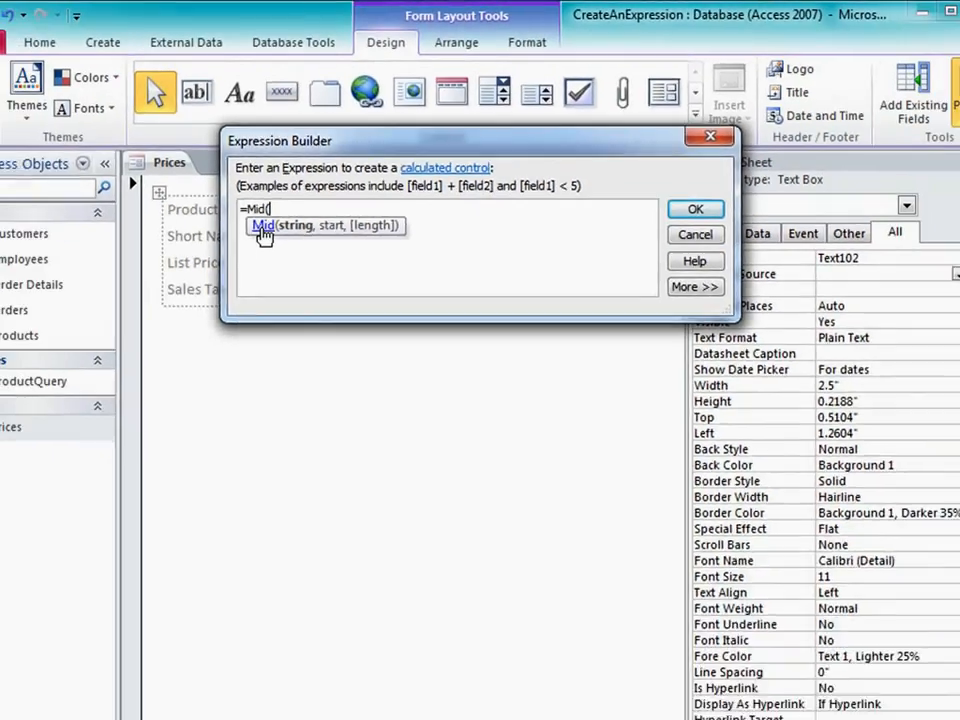
Read the Help topic on the Mid function's syntax and arguments, and close it.
left_click(172, 318)
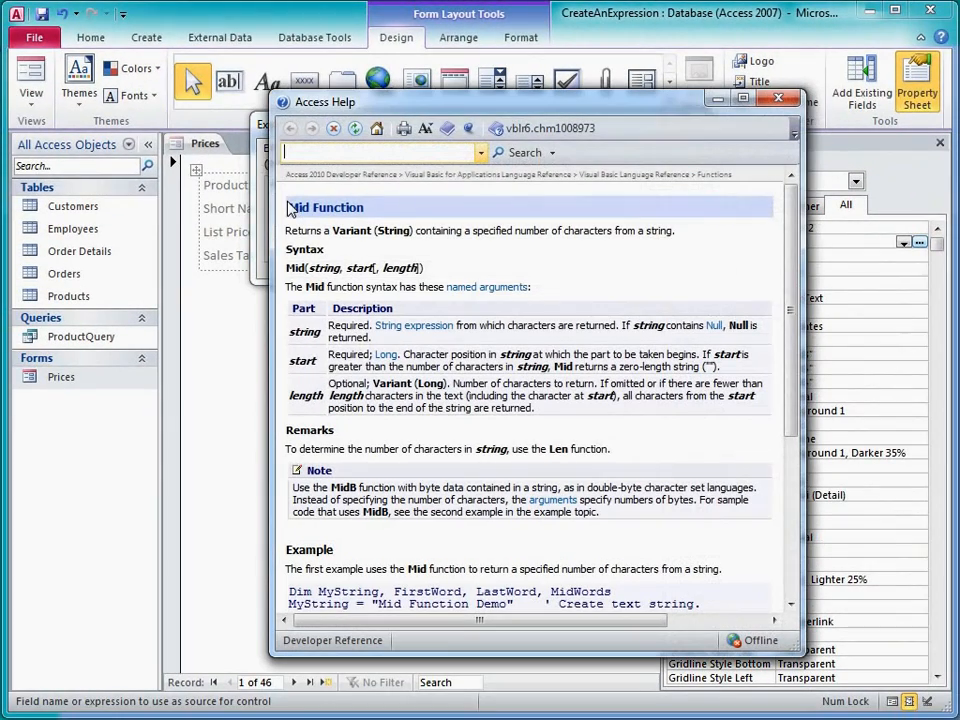
mouse_move(790, 302)
left_mouse_down()
mouse_move(794, 467)
mouse_move(793, 195)
left_mouse_up()
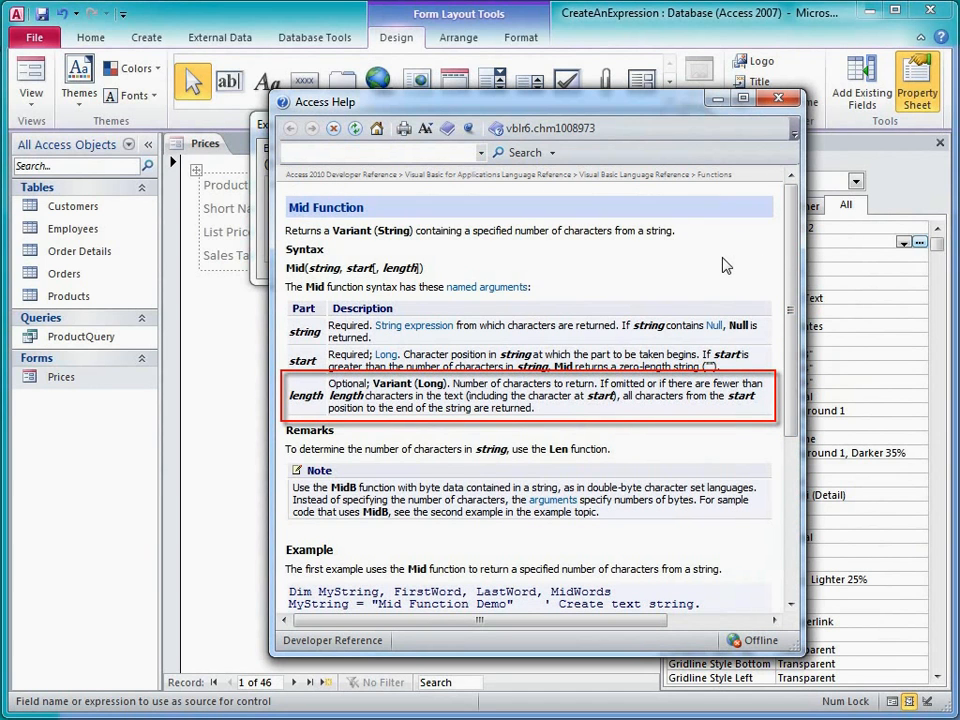
left_click(779, 99)
Complete the Short Name expression as =Mid([Product Name],19) and apply it to the text box.
type("prod")
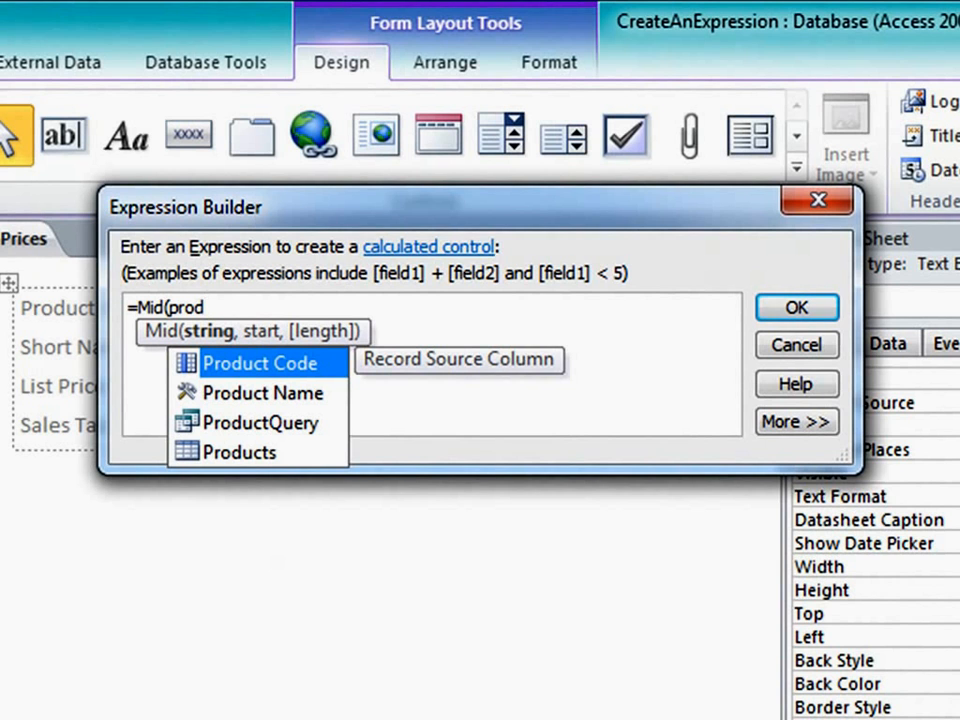
left_click(306, 394)
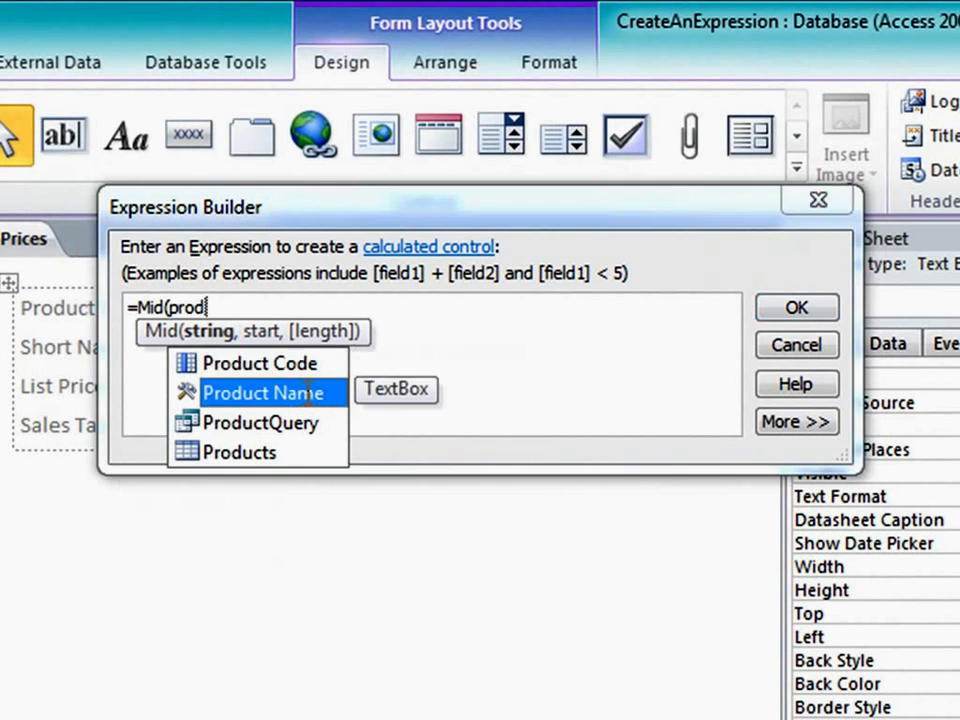
double_click(306, 394)
type(", 19")
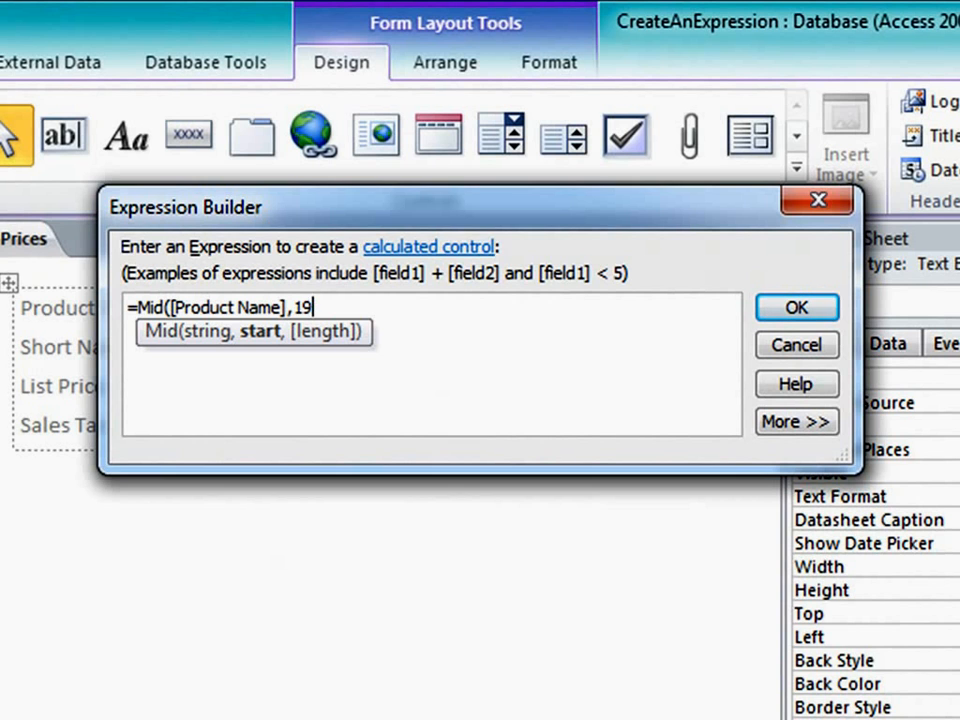
type(")")
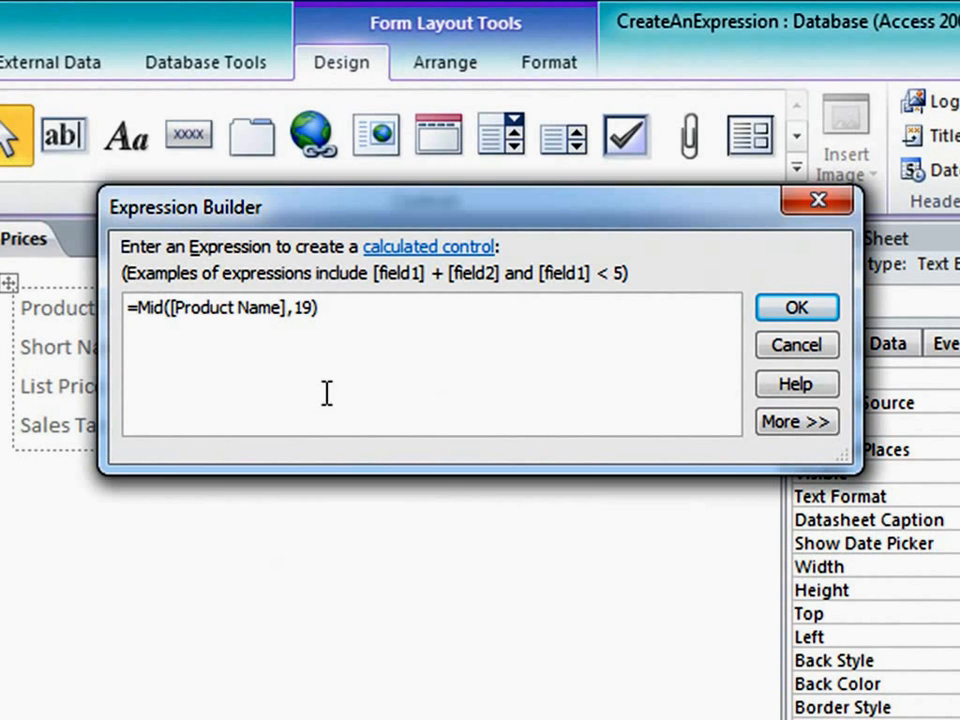
left_click(795, 311)
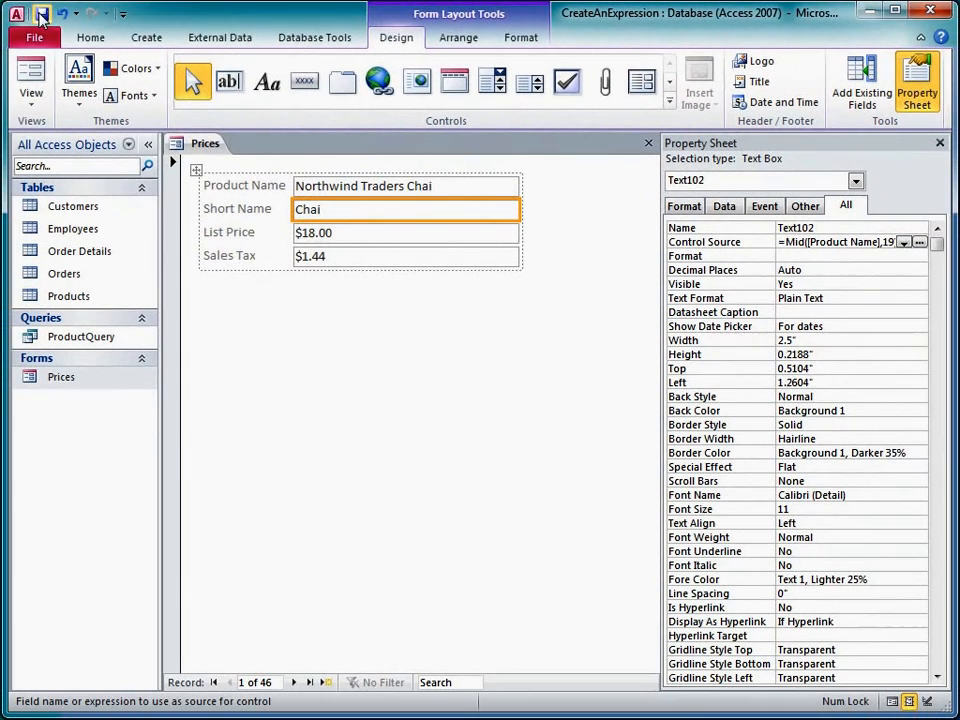
Show the Prices form in Form View and page forward four records to check the Short Name values.
left_click(31, 88)
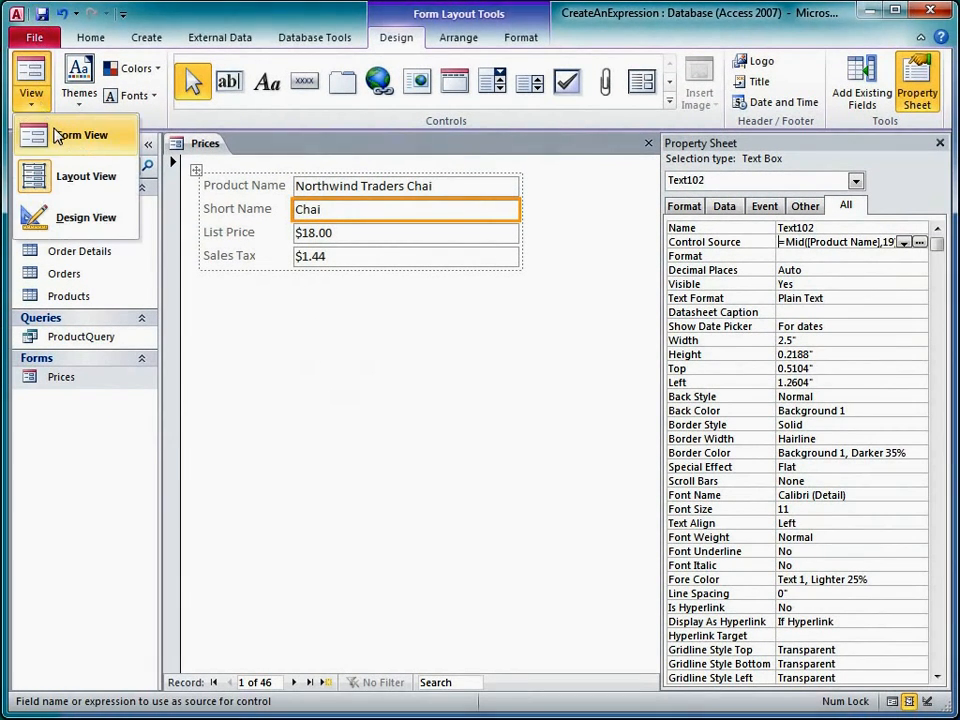
left_click(62, 134)
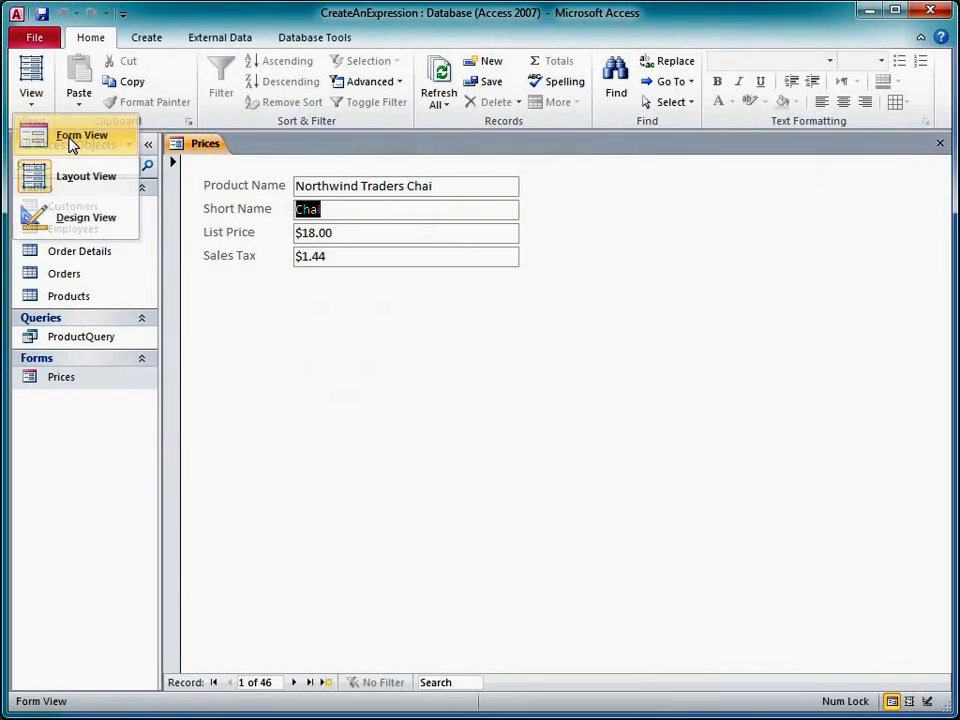
left_click(294, 682)
left_click(294, 682)
left_click(294, 682)
left_click(294, 682)
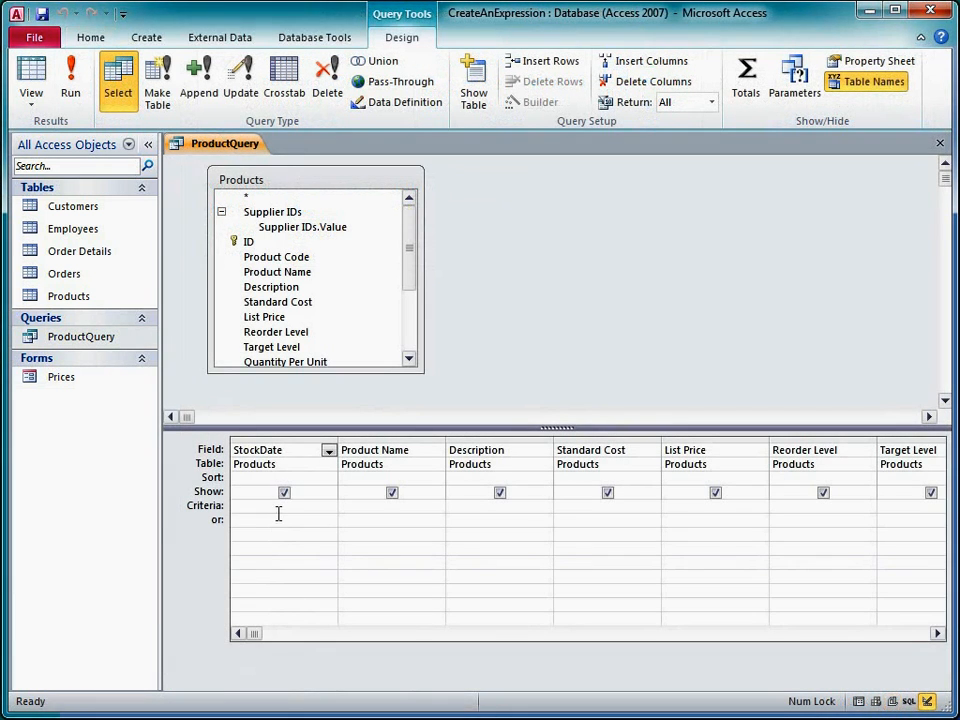
Enter Dateadd("m",3,Date) as the StockDate criteria in ProductQuery, completing the expression in the Expression Builder and applying it.
left_click(277, 506)
type("Date")
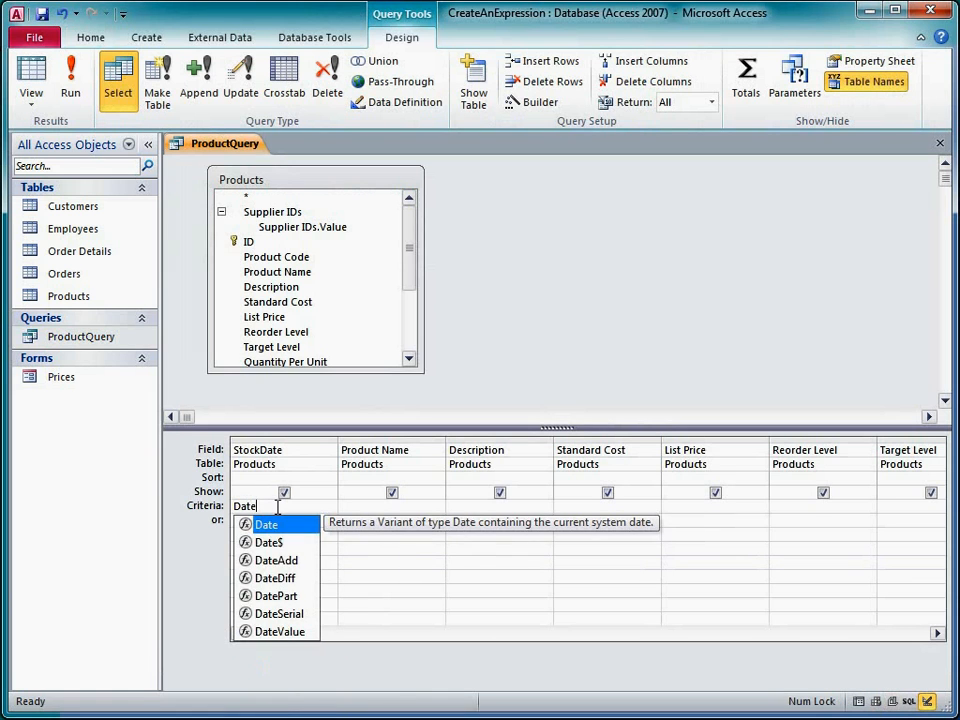
type("add")
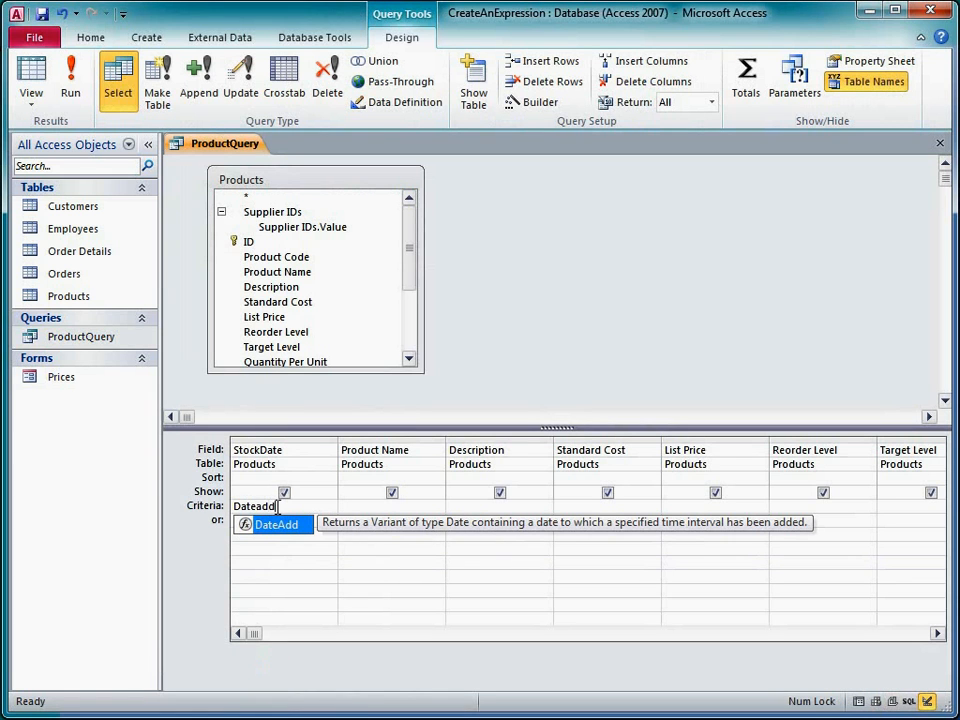
left_click(520, 103)
type("(")
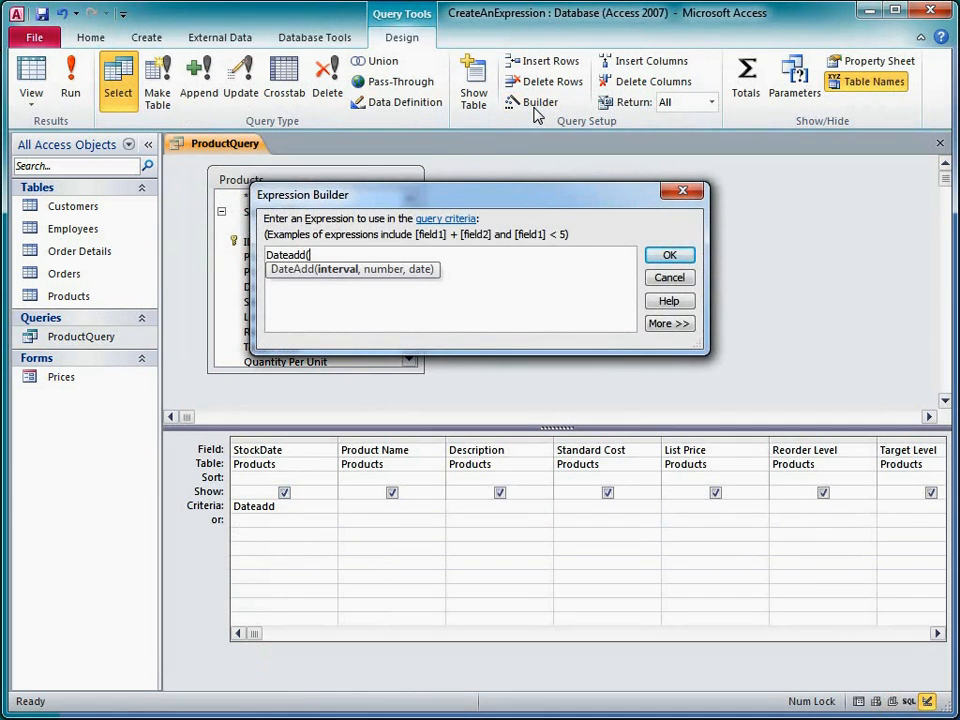
type("\"m\",3,")
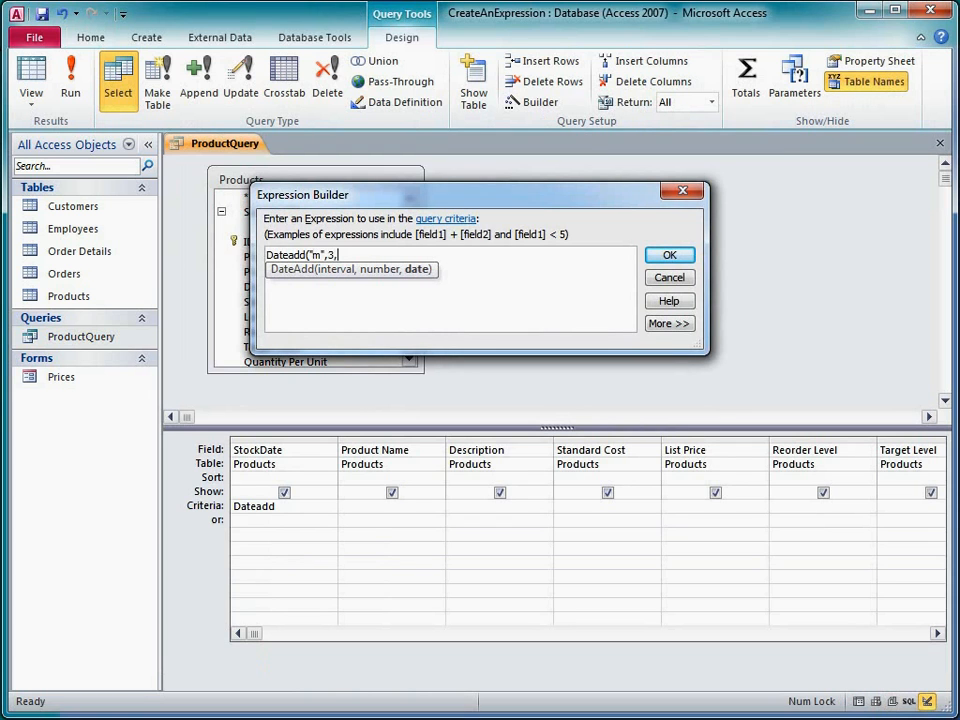
type("Date")
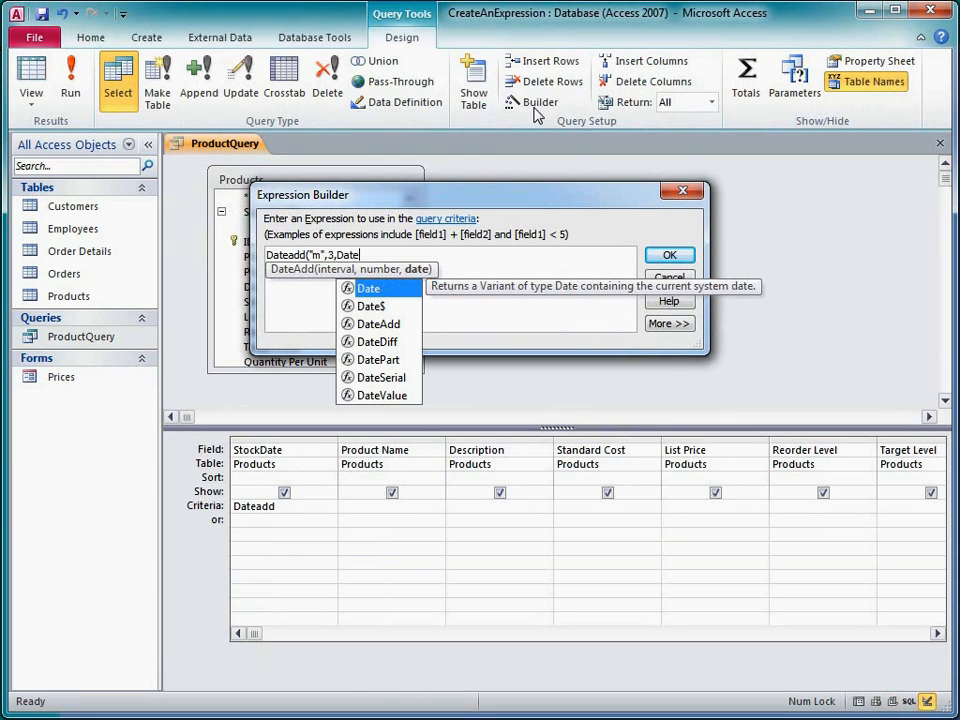
type(")")
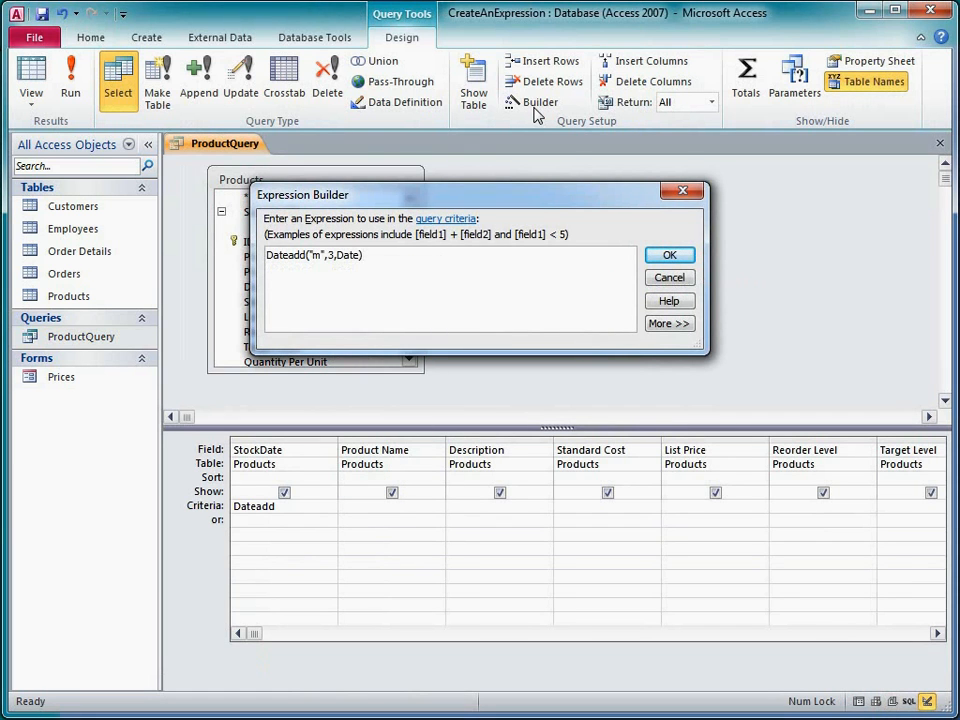
left_click(669, 257)
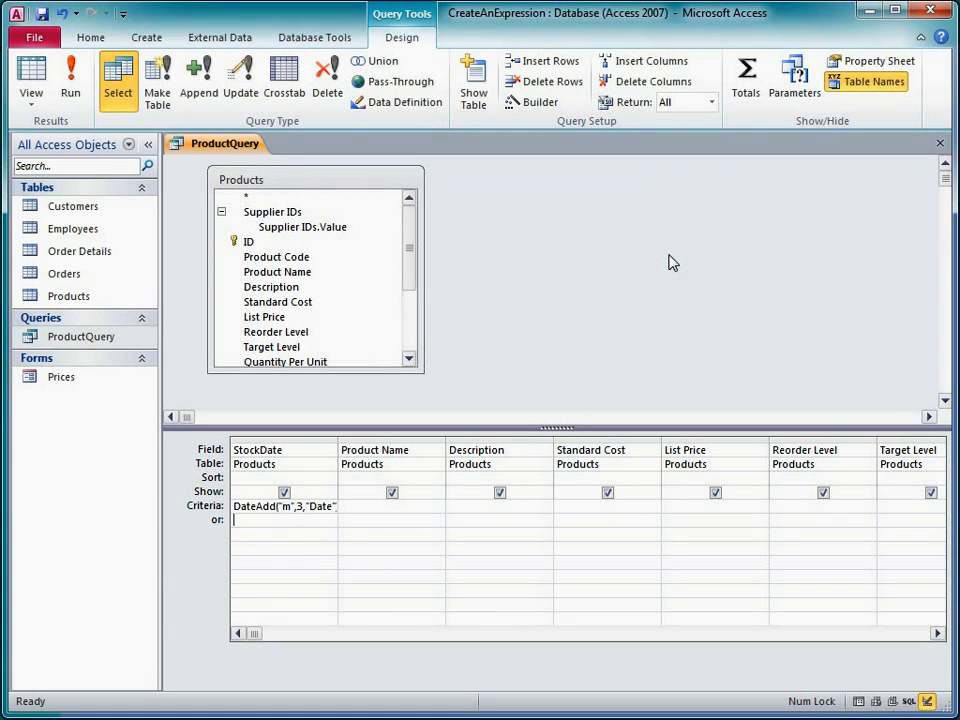